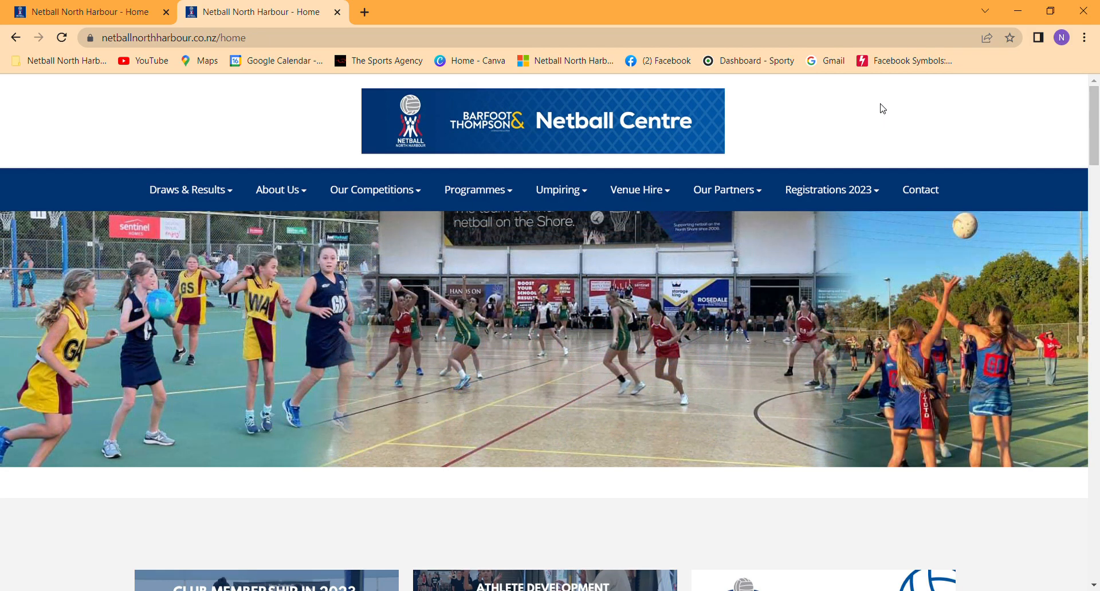
# Open the 2023 registration Process page and read its three registration steps and the SuperForm instructions for coordinators
pyautogui.moveTo(820, 194)
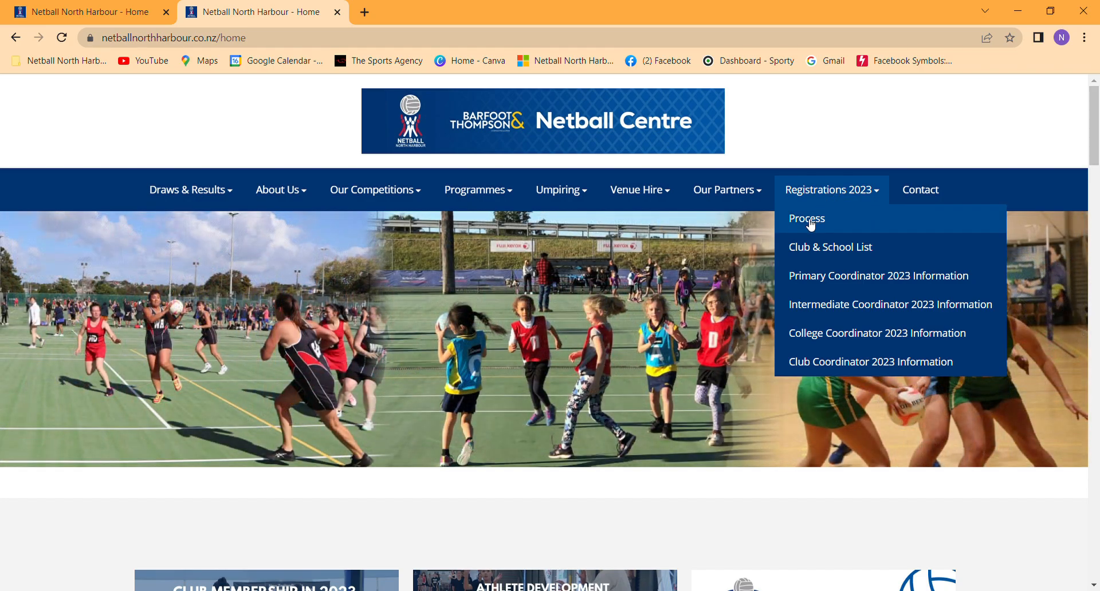
pyautogui.click(809, 223)
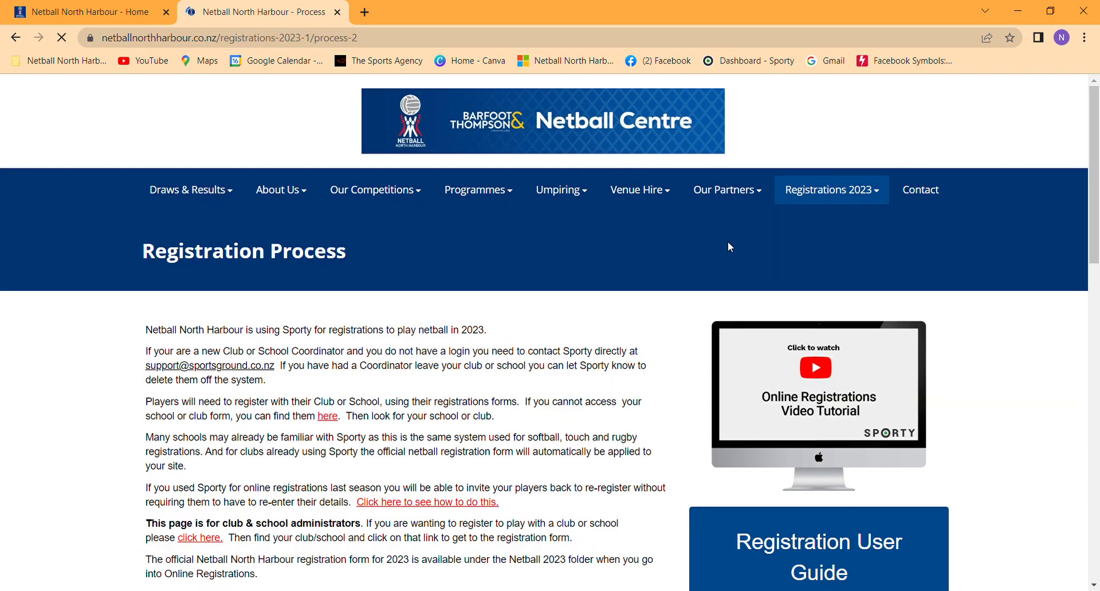
pyautogui.scroll(-3, 532, 382)
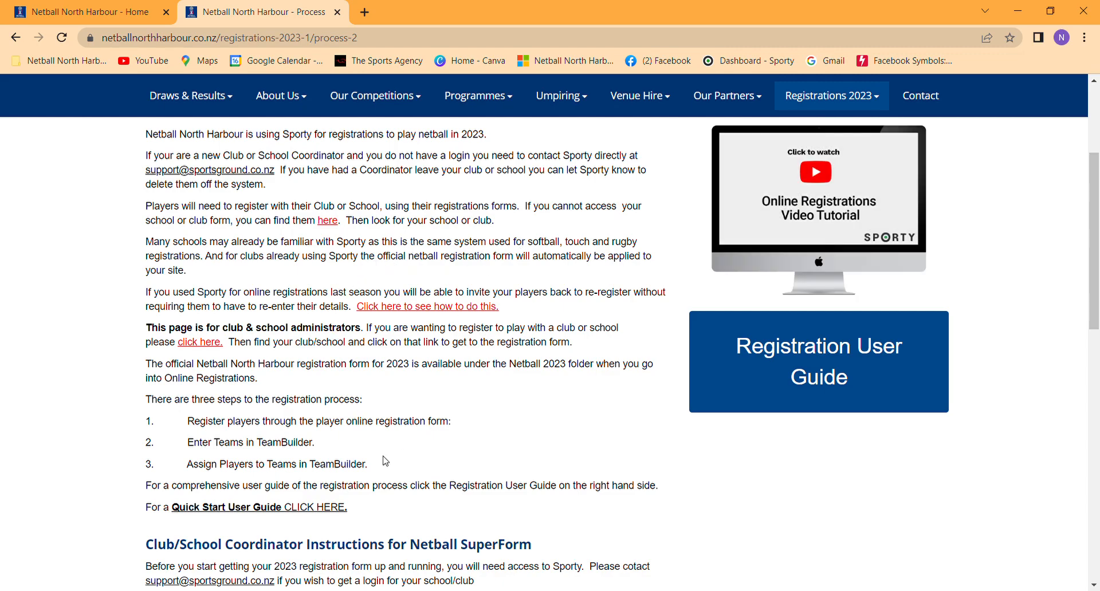
pyautogui.scroll(-4, 385, 461)
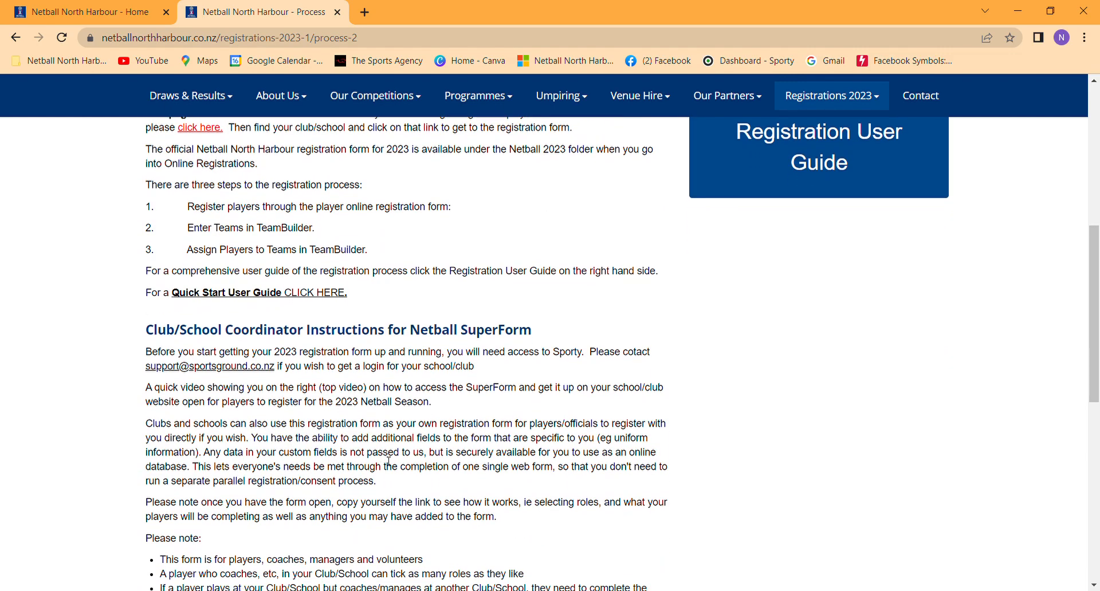
pyautogui.scroll(-1, 388, 461)
pyautogui.scroll(6, 389, 461)
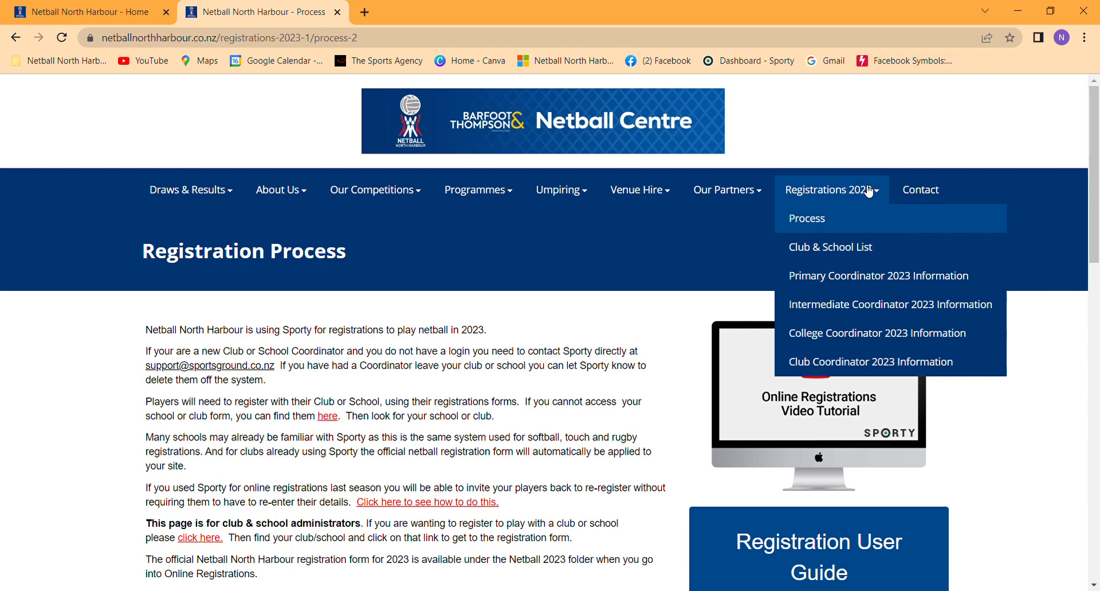
# Open Albany Junior High School's netball form from the Intermediate column of the Club & School List and examine its participant fields
pyautogui.click(830, 251)
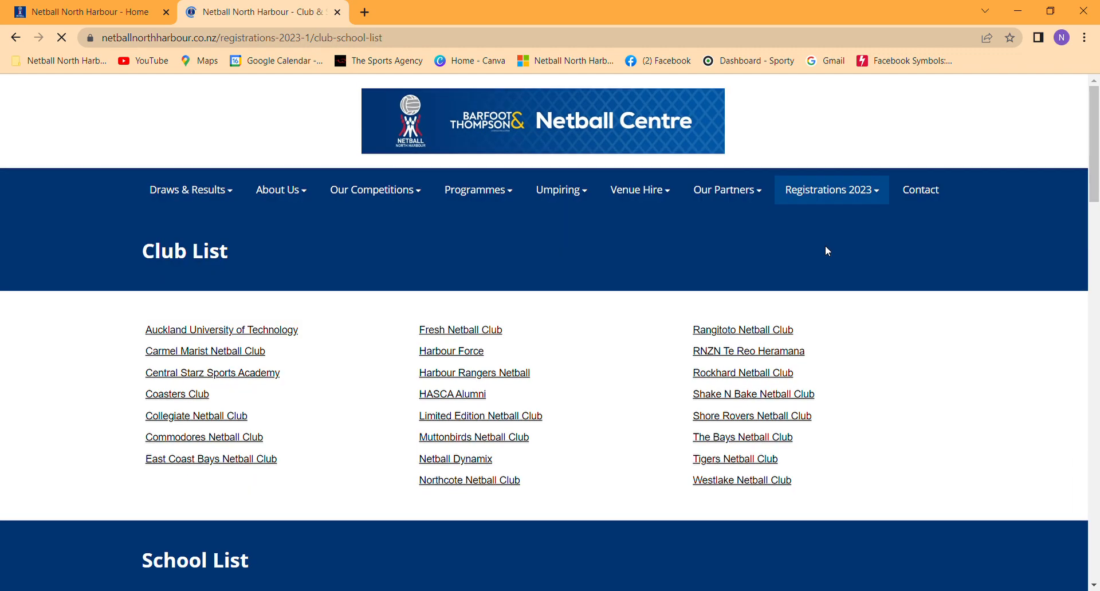
pyautogui.scroll(-9, 515, 430)
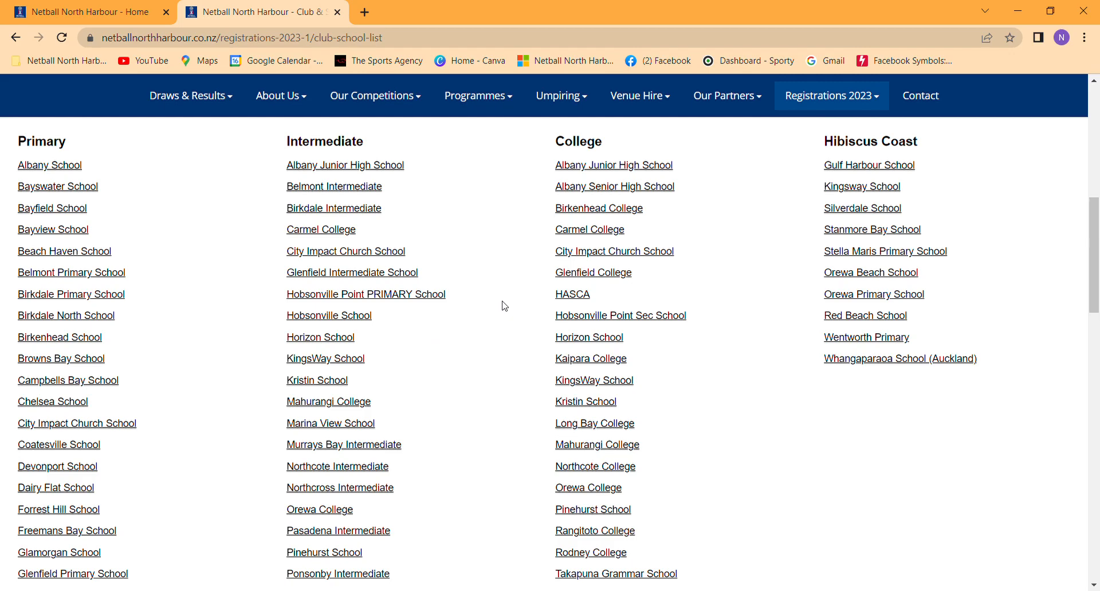
pyautogui.click(340, 166)
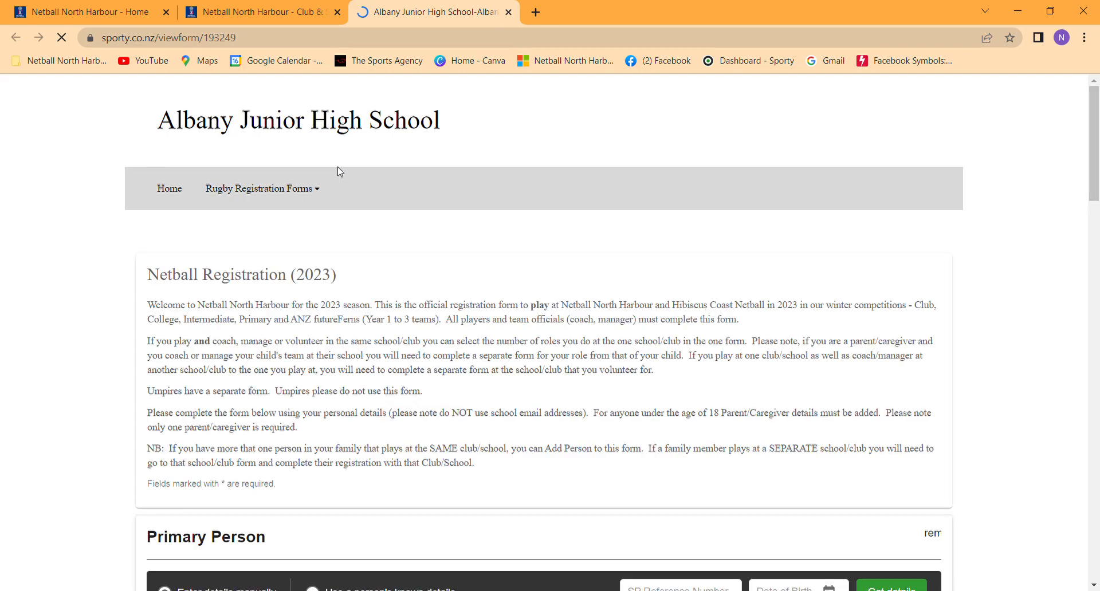
pyautogui.scroll(-6, 382, 342)
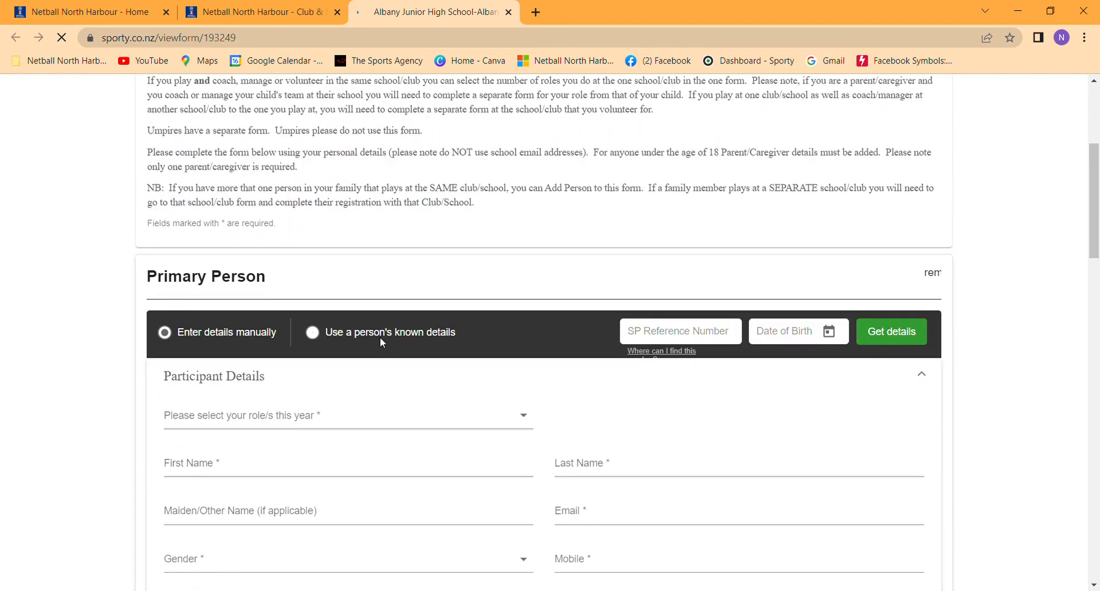
pyautogui.scroll(-5, 382, 342)
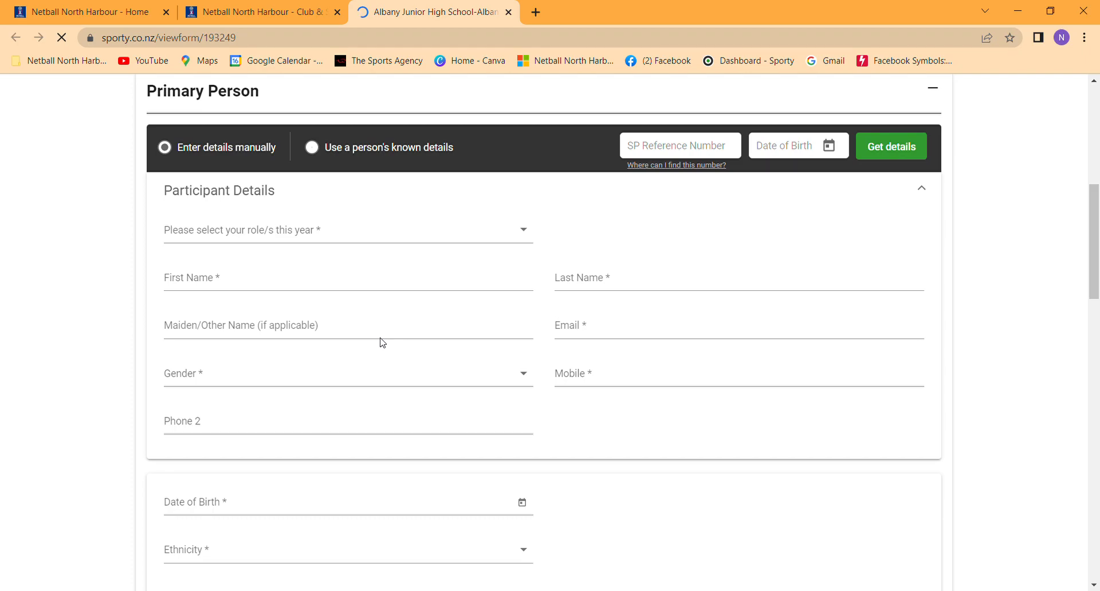
pyautogui.scroll(3, 382, 342)
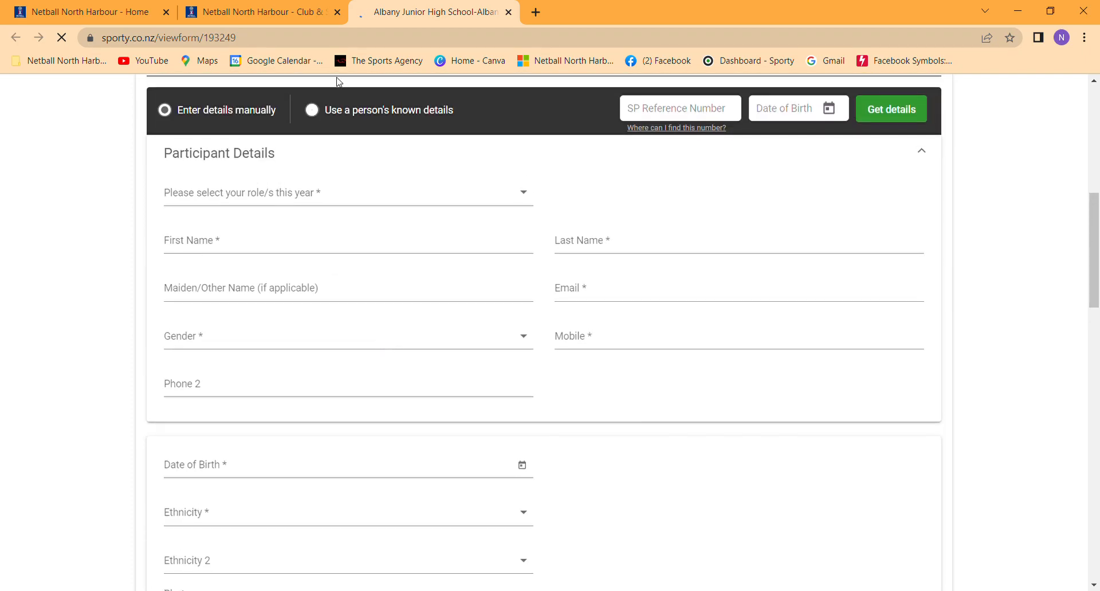
# Return to the Netball North Harbour site, open Primary Coordinator 2023 Information, and read the team entry rules and competitions offered
pyautogui.click(276, 13)
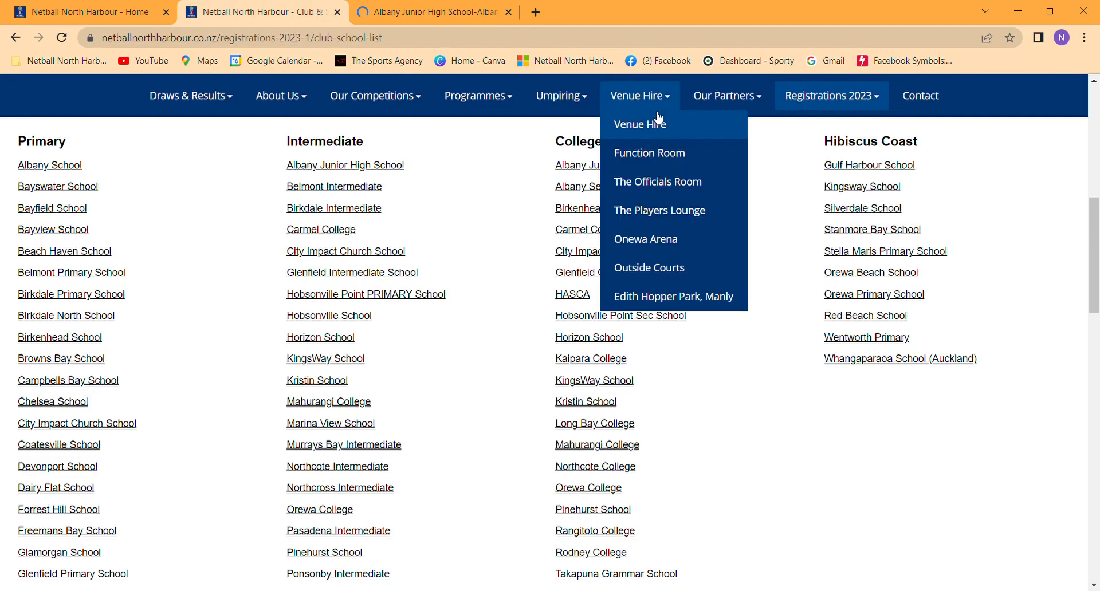
pyautogui.moveTo(868, 102)
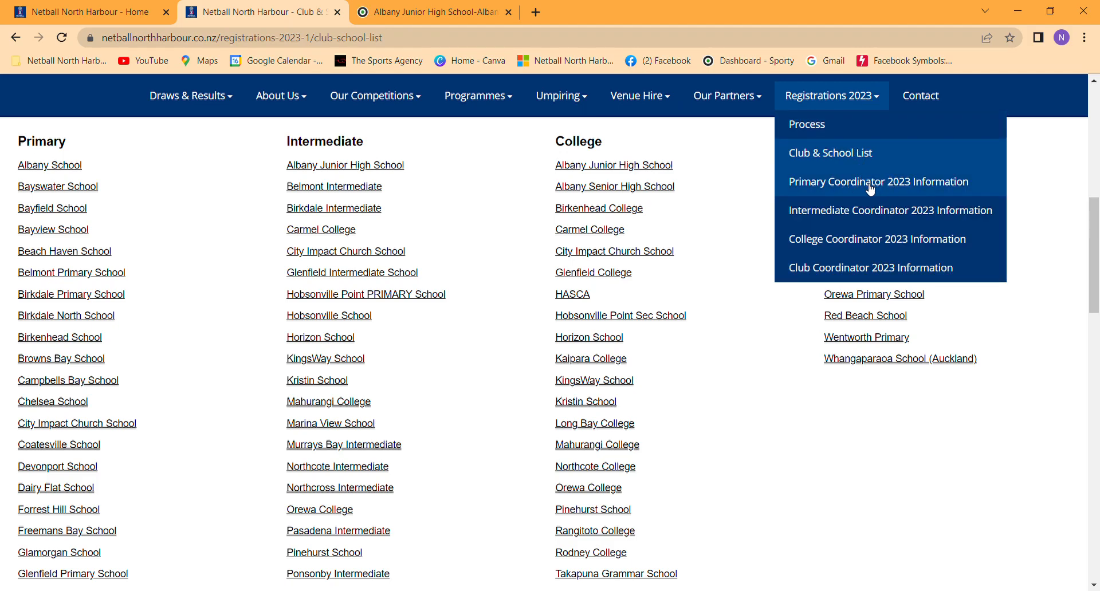
pyautogui.click(847, 191)
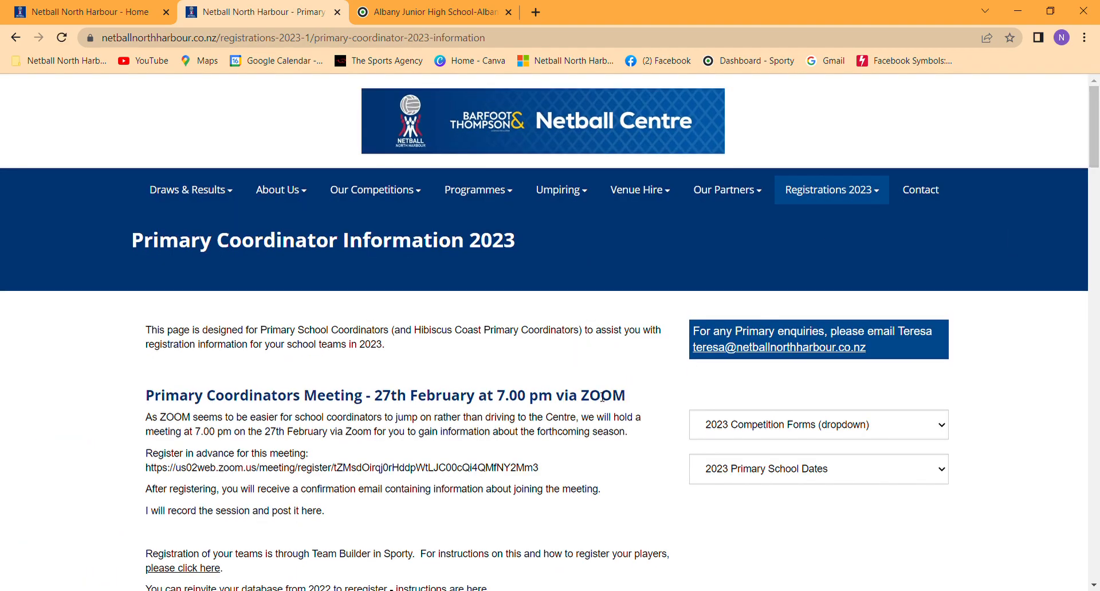
pyautogui.moveTo(852, 191)
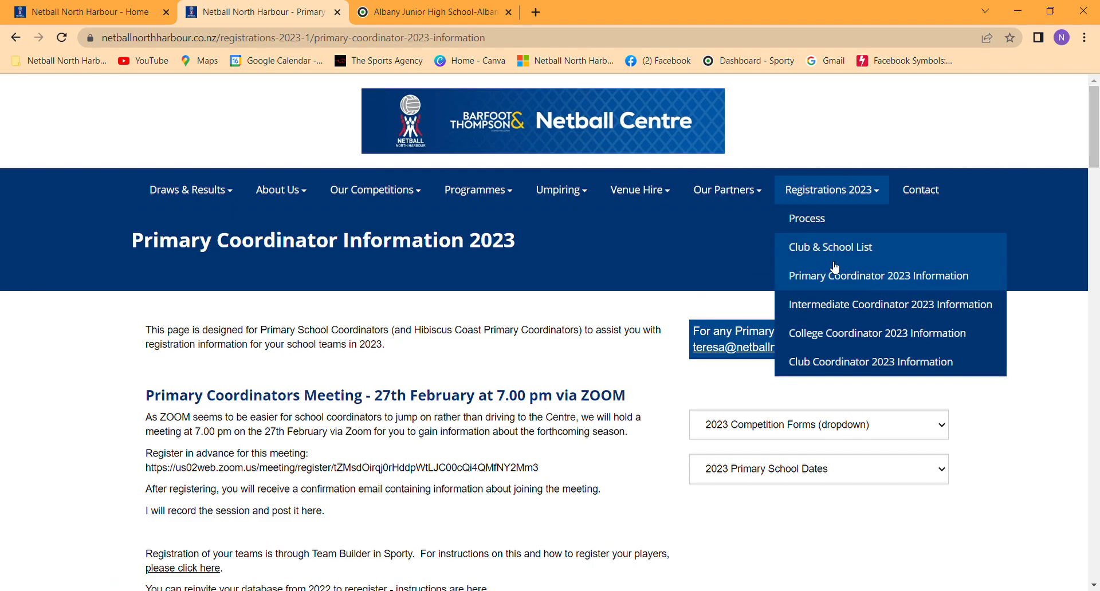
pyautogui.scroll(-4, 596, 422)
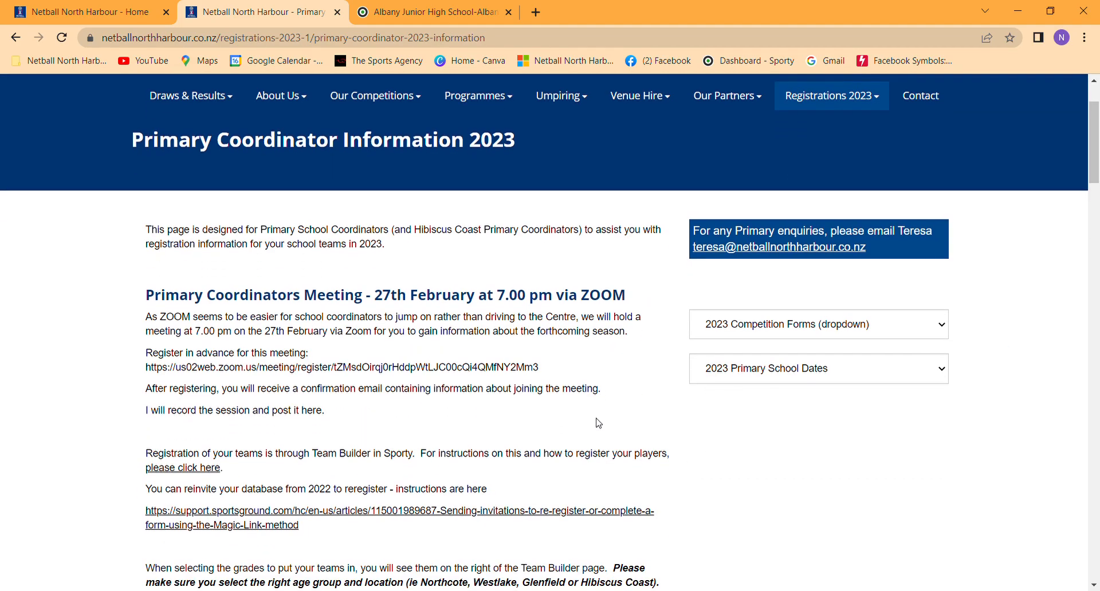
pyautogui.scroll(-1, 596, 422)
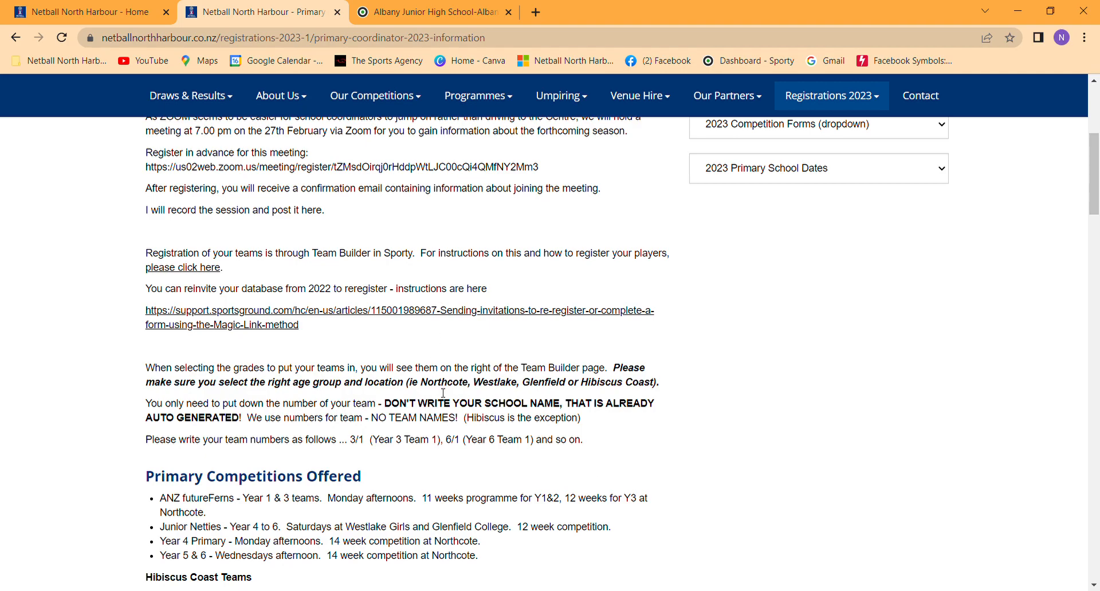
pyautogui.scroll(-3, 443, 393)
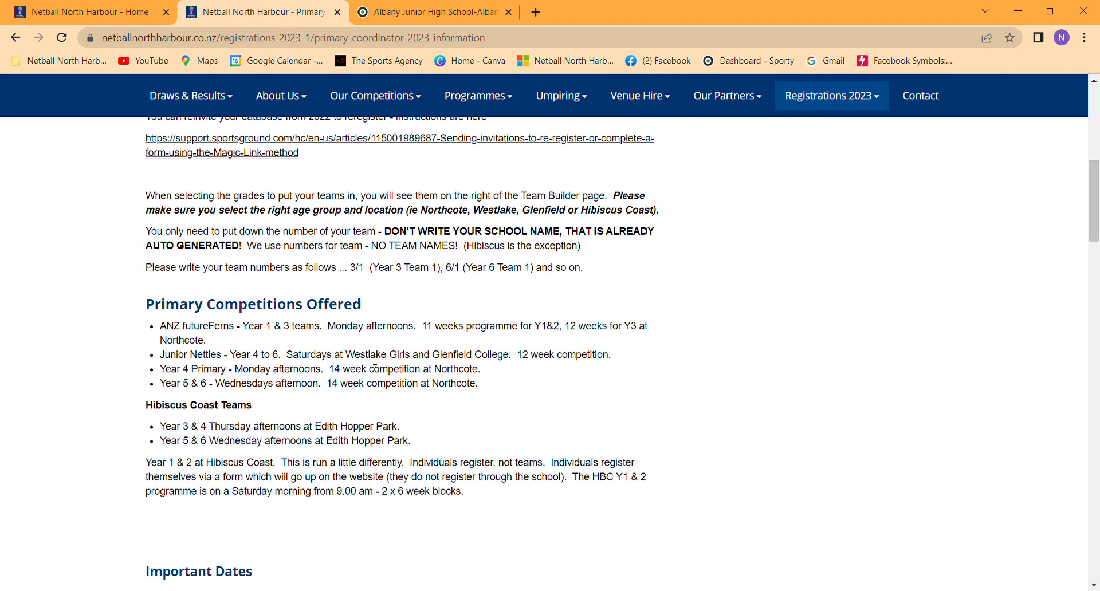
pyautogui.scroll(-2, 375, 360)
pyautogui.scroll(-2, 375, 360)
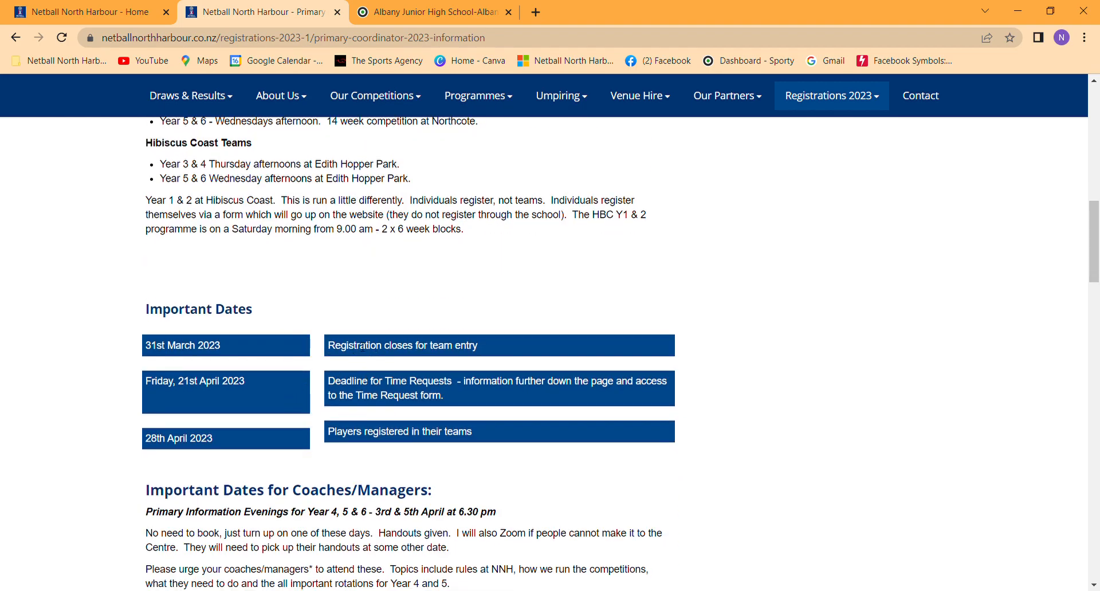
# Review the important dates, coach and manager sessions, and team composition information on the Primary Coordinator page
pyautogui.scroll(-7, 448, 368)
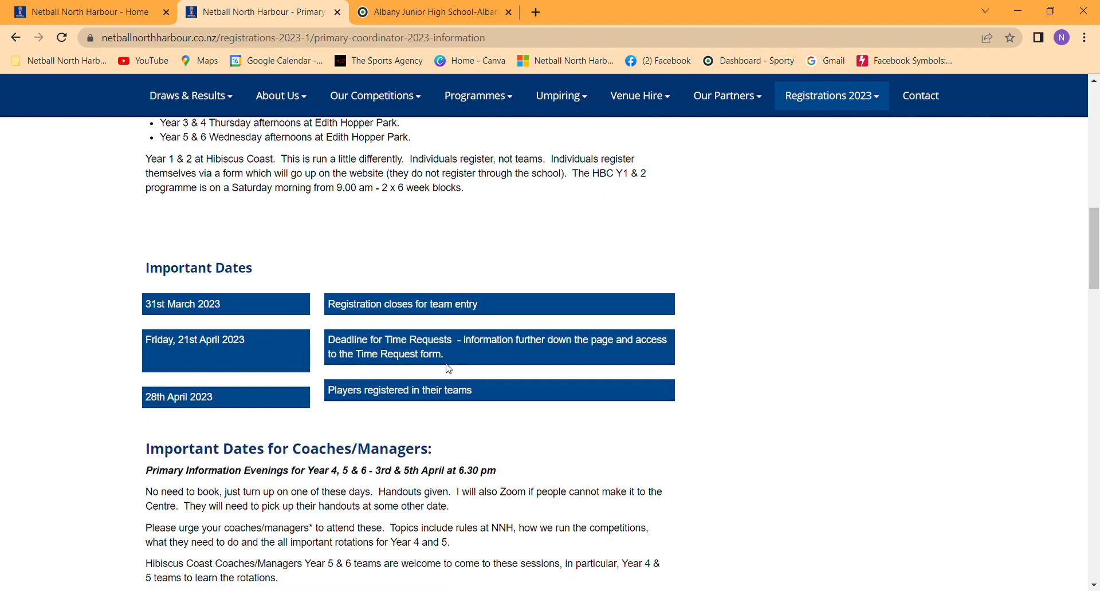
pyautogui.scroll(-1, 449, 369)
pyautogui.scroll(2, 450, 369)
pyautogui.scroll(-8, 451, 369)
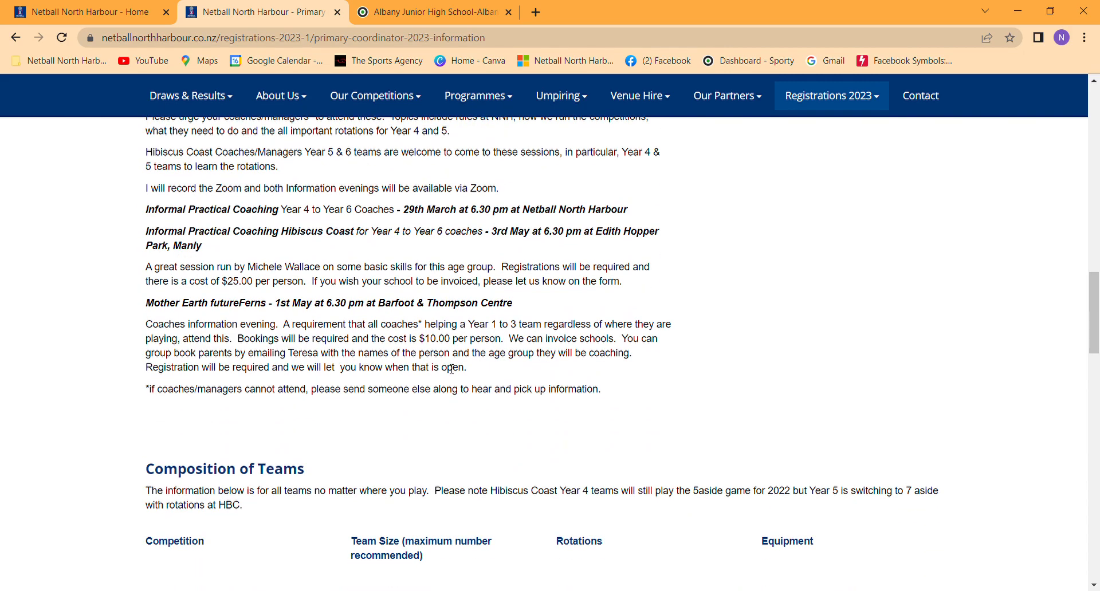
pyautogui.scroll(-3, 449, 368)
pyautogui.scroll(17, 449, 369)
pyautogui.scroll(7, 450, 369)
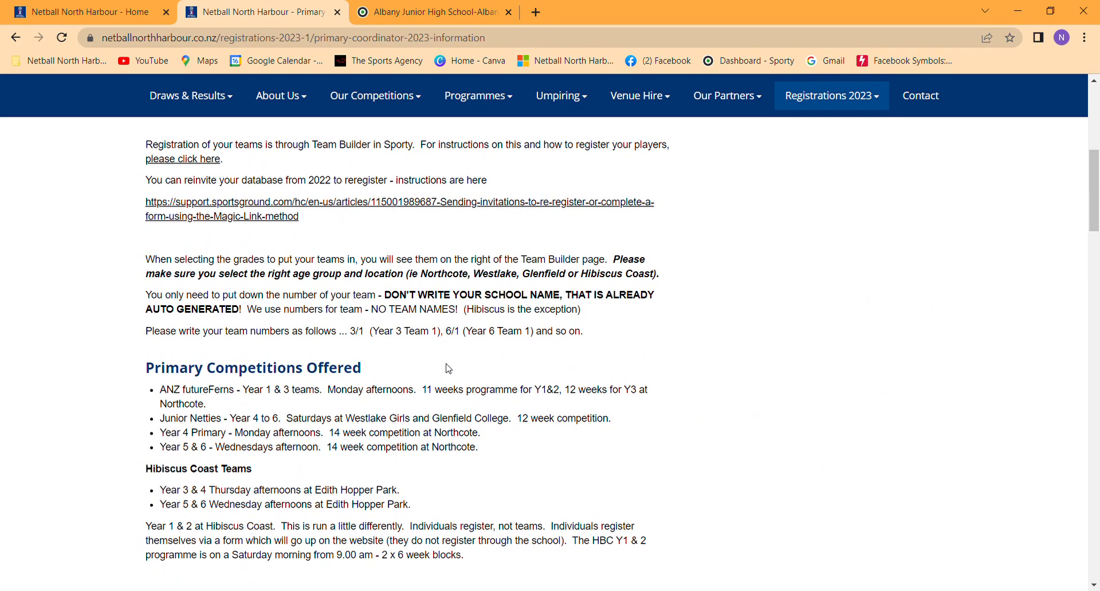
pyautogui.scroll(7, 448, 368)
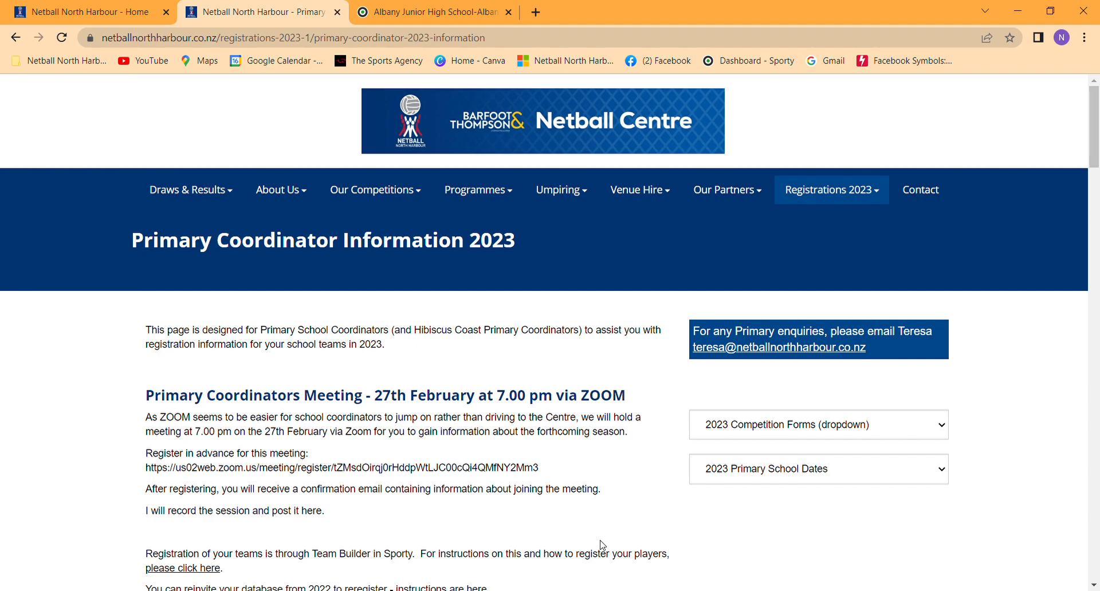
# Look through the whole Primary Coordinator page down to the costs, umpires, and School Camps & Productions sections
pyautogui.scroll(-2, 601, 544)
pyautogui.scroll(3, 699, 363)
pyautogui.moveTo(807, 209)
pyautogui.scroll(-8, 610, 458)
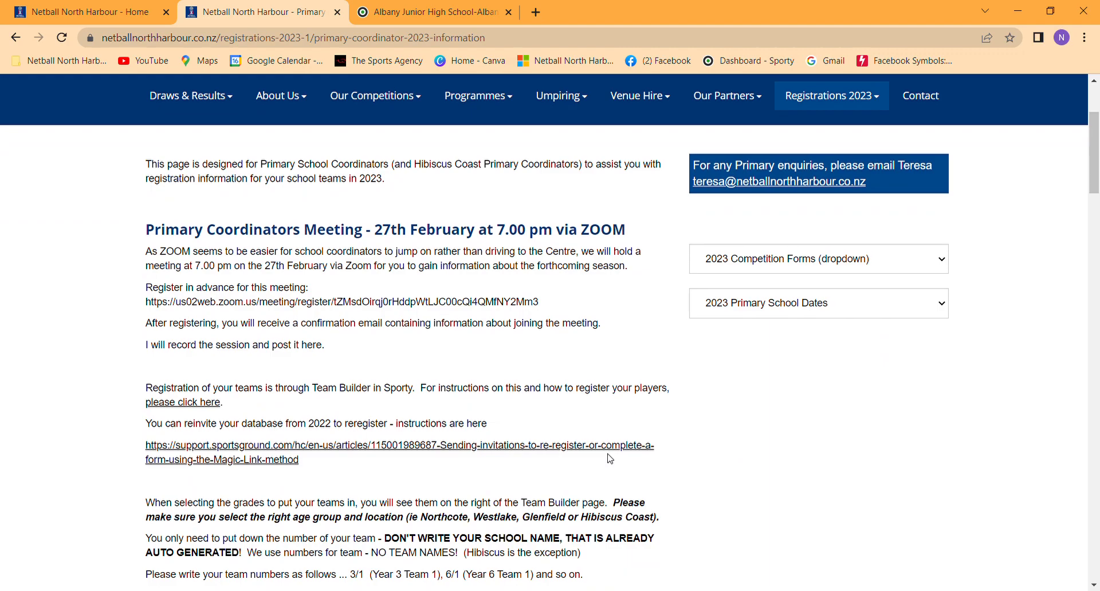
pyautogui.scroll(-1, 610, 458)
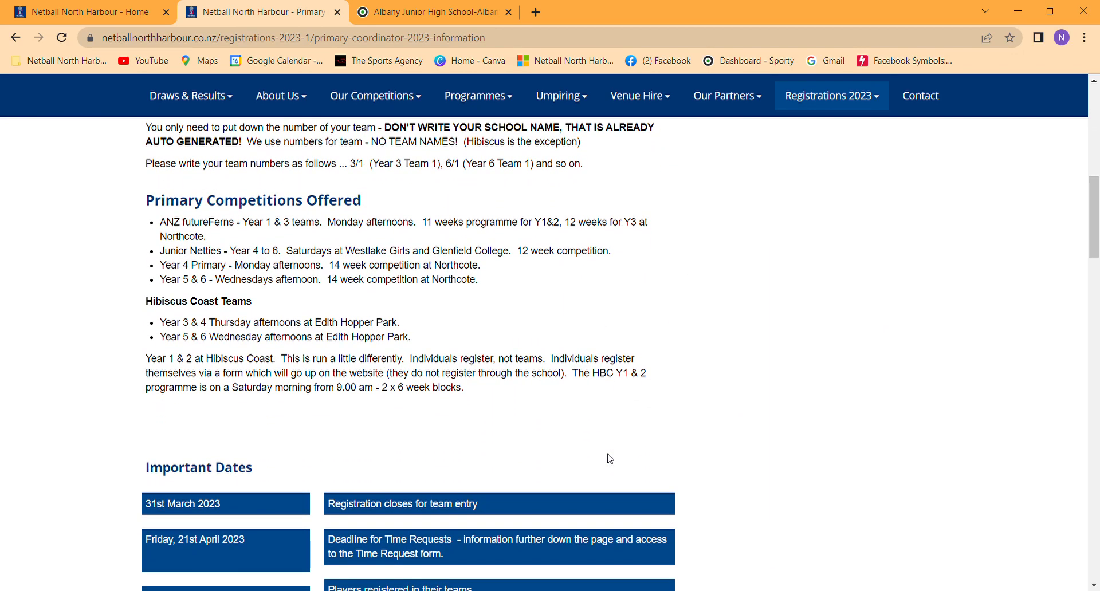
pyautogui.scroll(2, 610, 459)
pyautogui.scroll(-1, 612, 458)
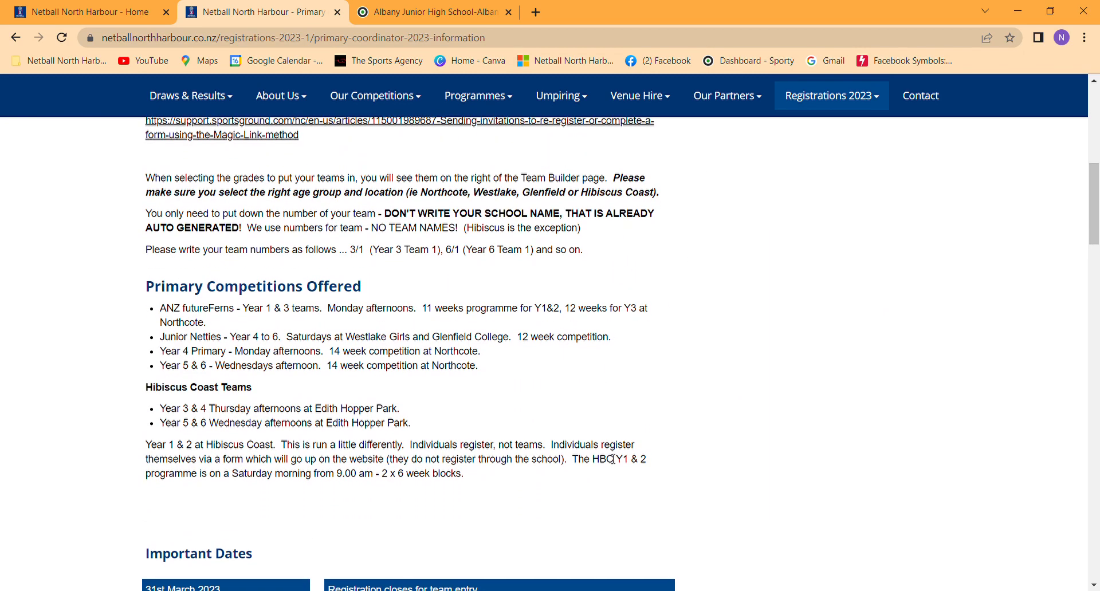
pyautogui.scroll(-20, 611, 459)
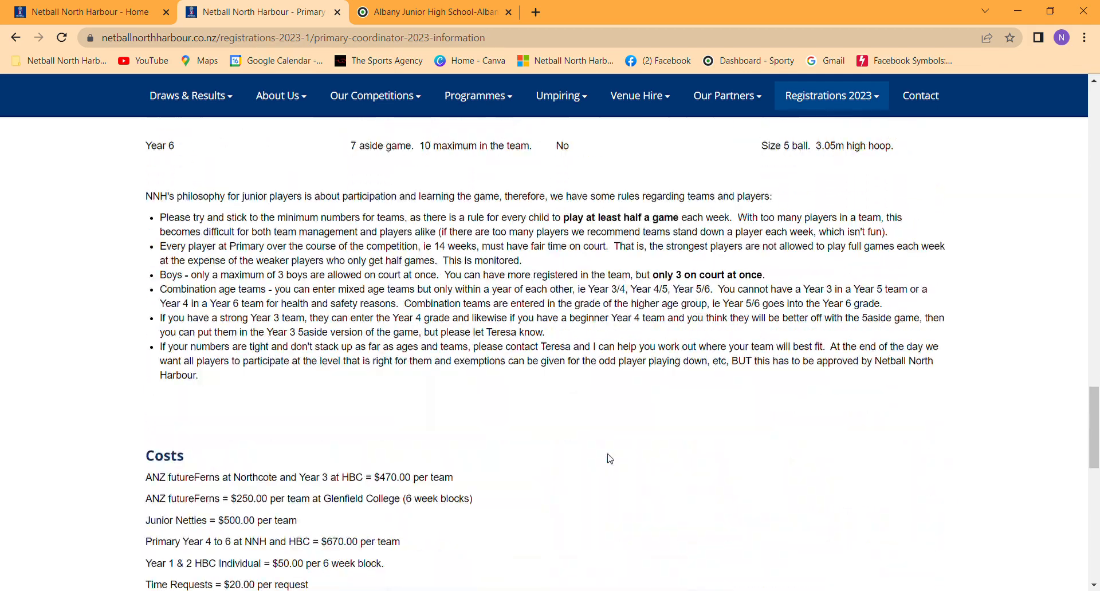
pyautogui.scroll(-9, 610, 458)
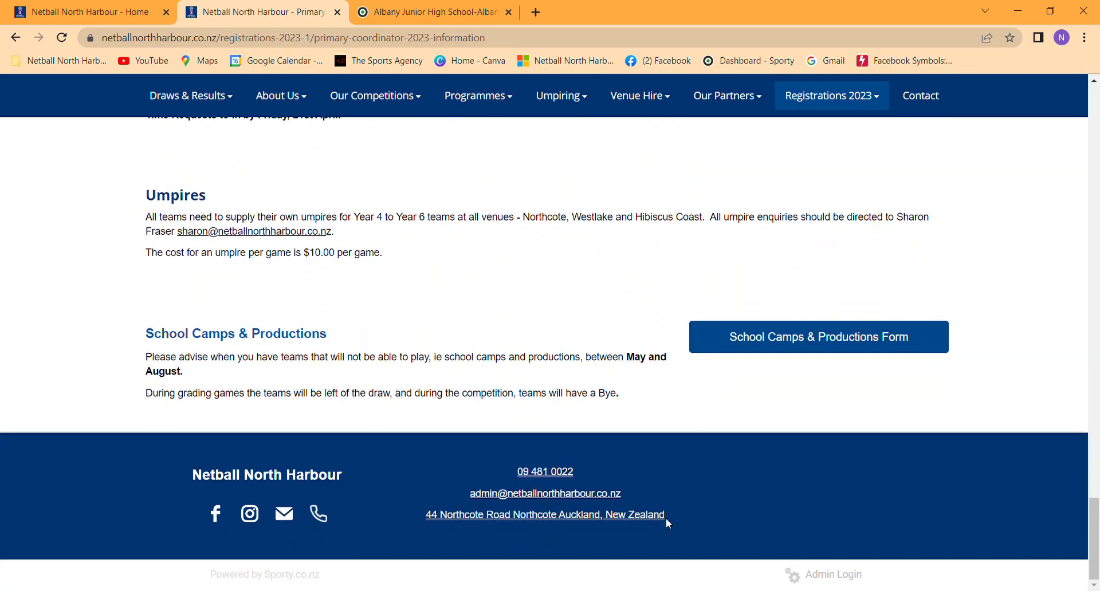
# Log in to the site administration with the saved account credentials and open the organisation's dashboard
pyautogui.click(830, 578)
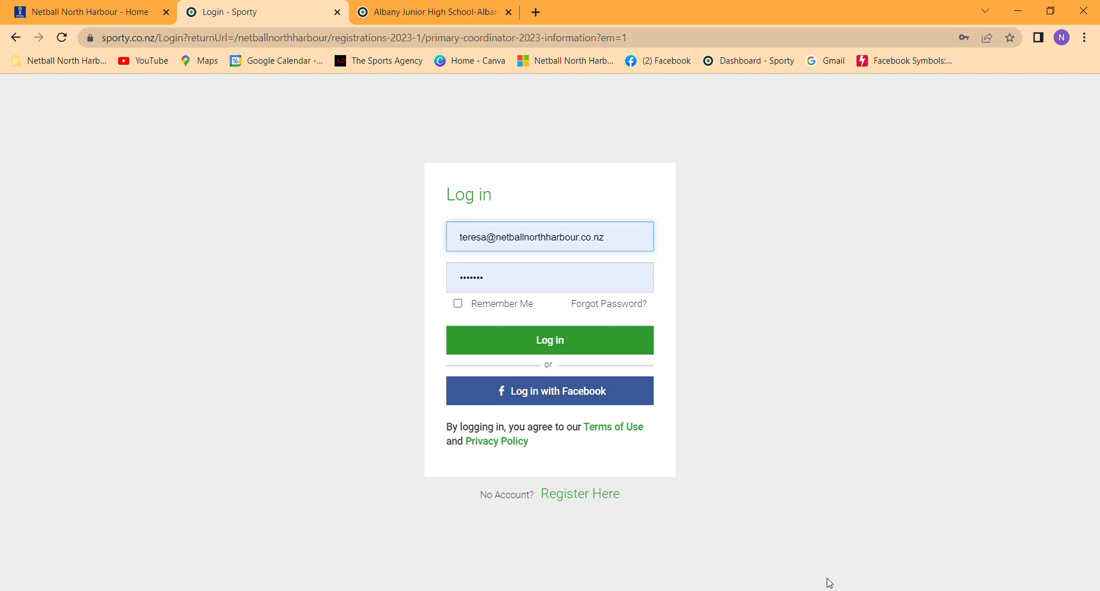
pyautogui.click(551, 339)
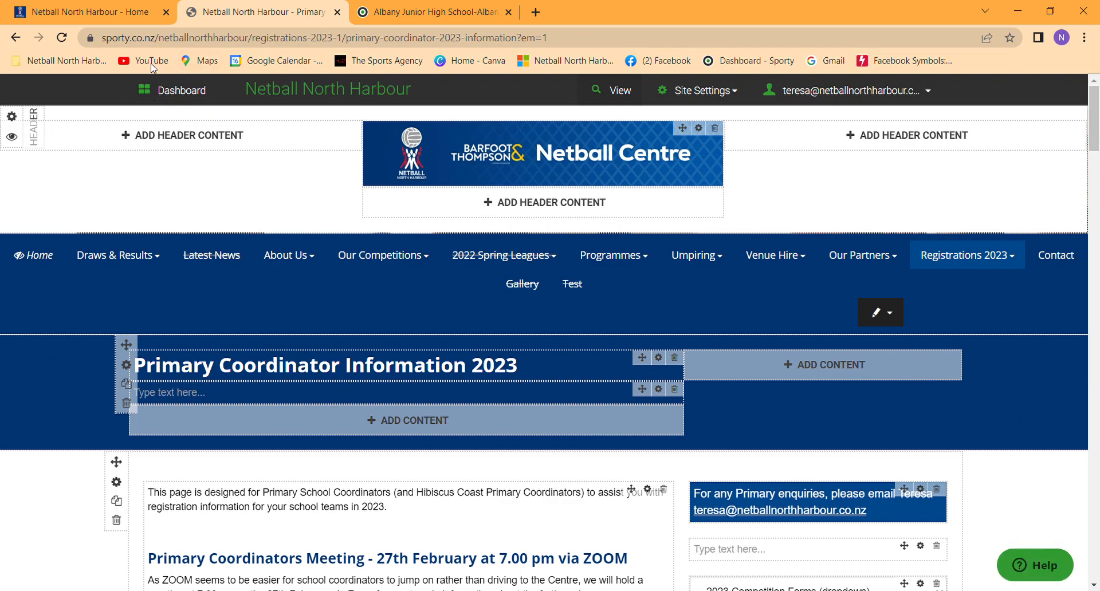
pyautogui.click(146, 97)
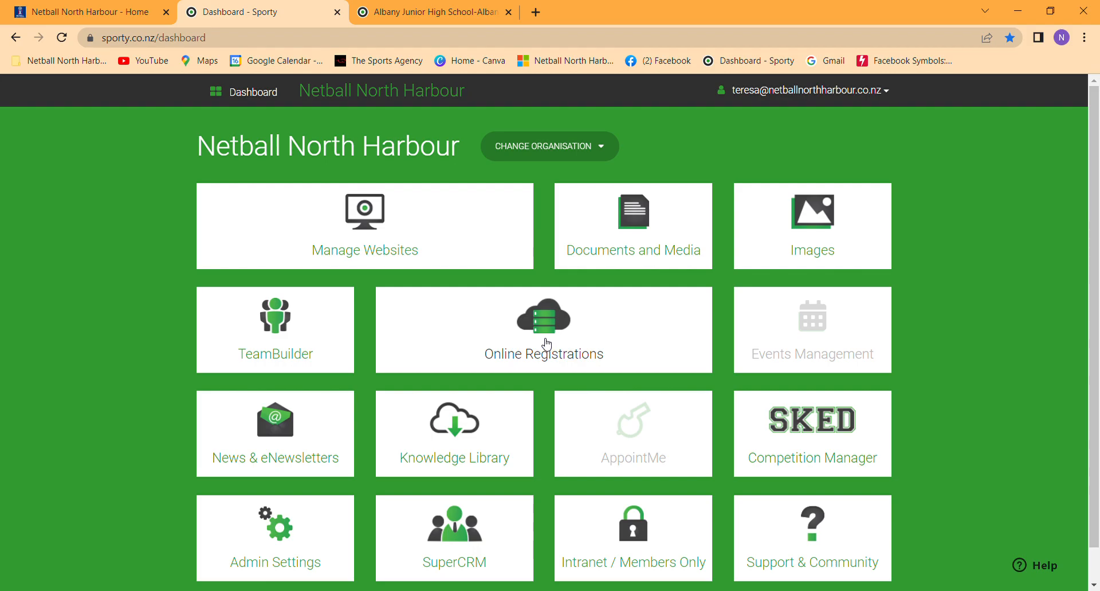
# Open Online Registrations and expand the 2023 forms folder to show its Netball subfolder
pyautogui.click(551, 328)
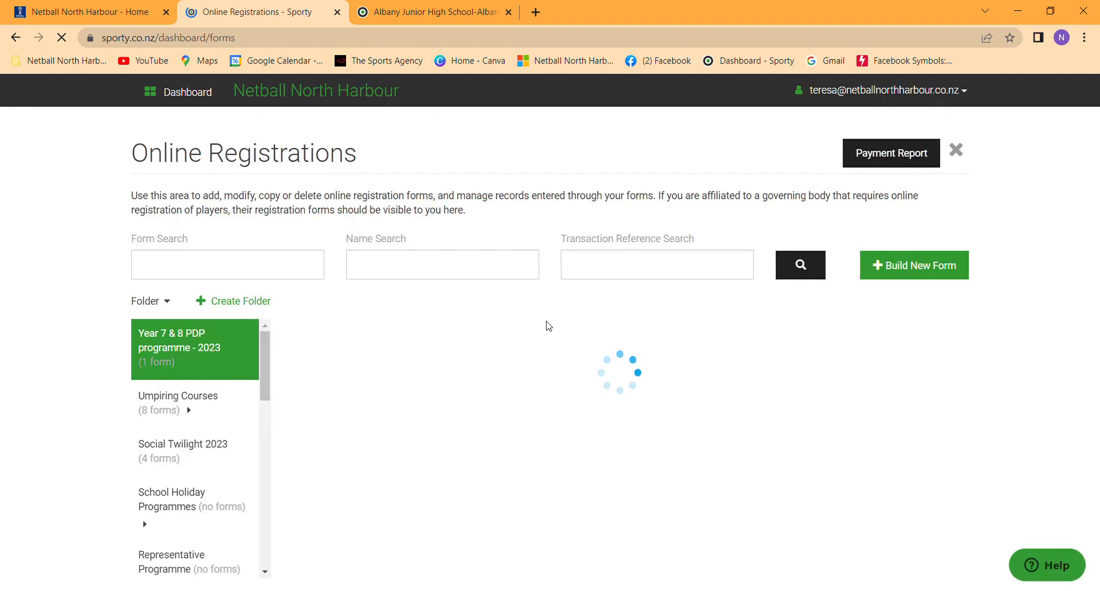
pyautogui.moveTo(261, 379); pyautogui.dragTo(262, 570)
pyautogui.moveTo(158, 542)
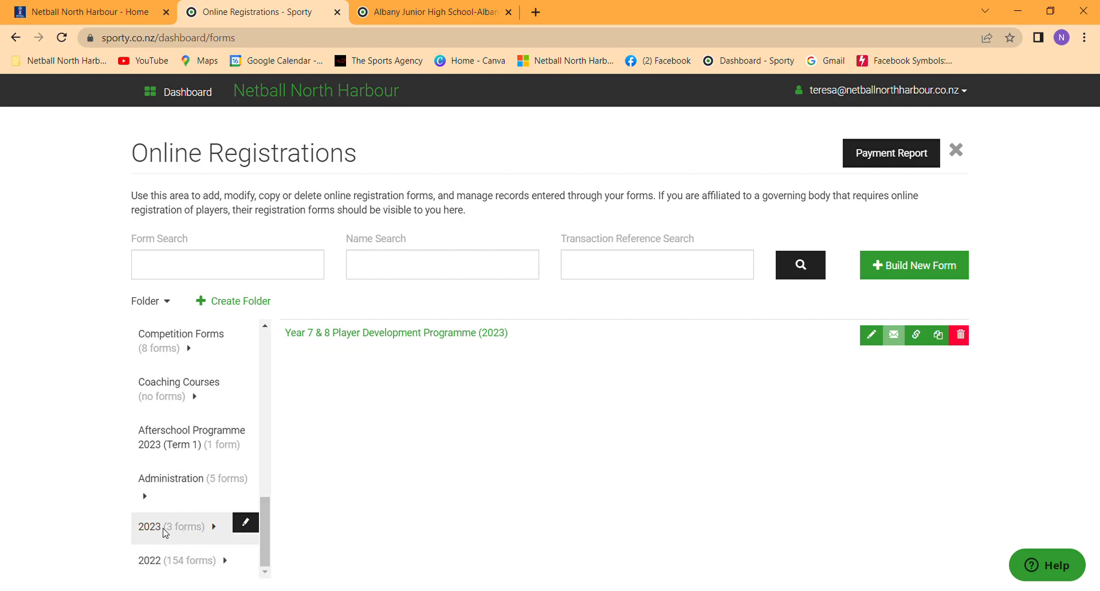
pyautogui.click(214, 531)
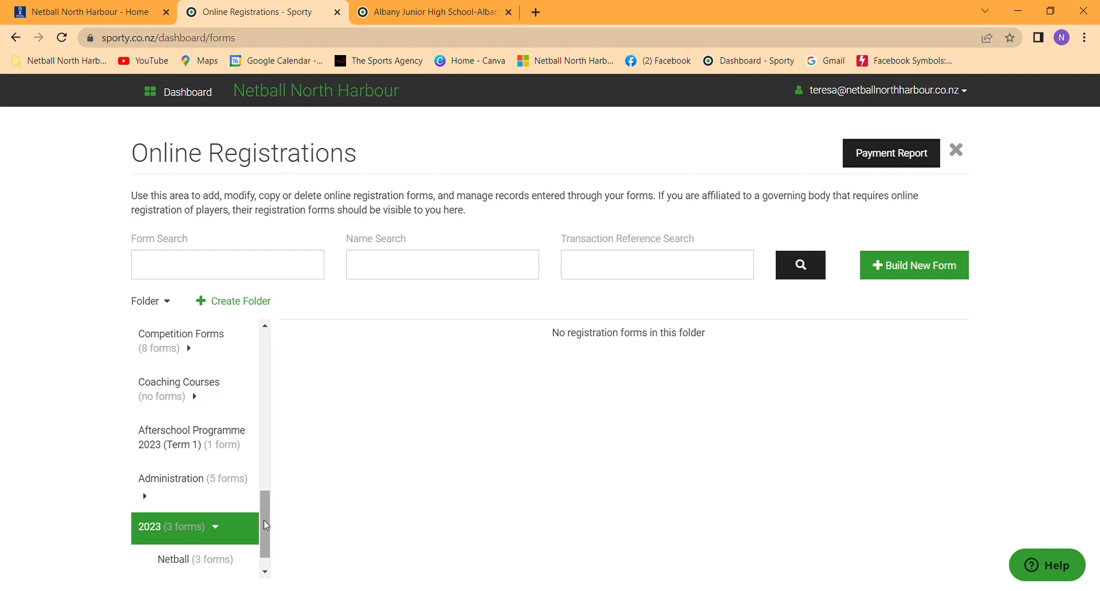
pyautogui.scroll(-1, 262, 521)
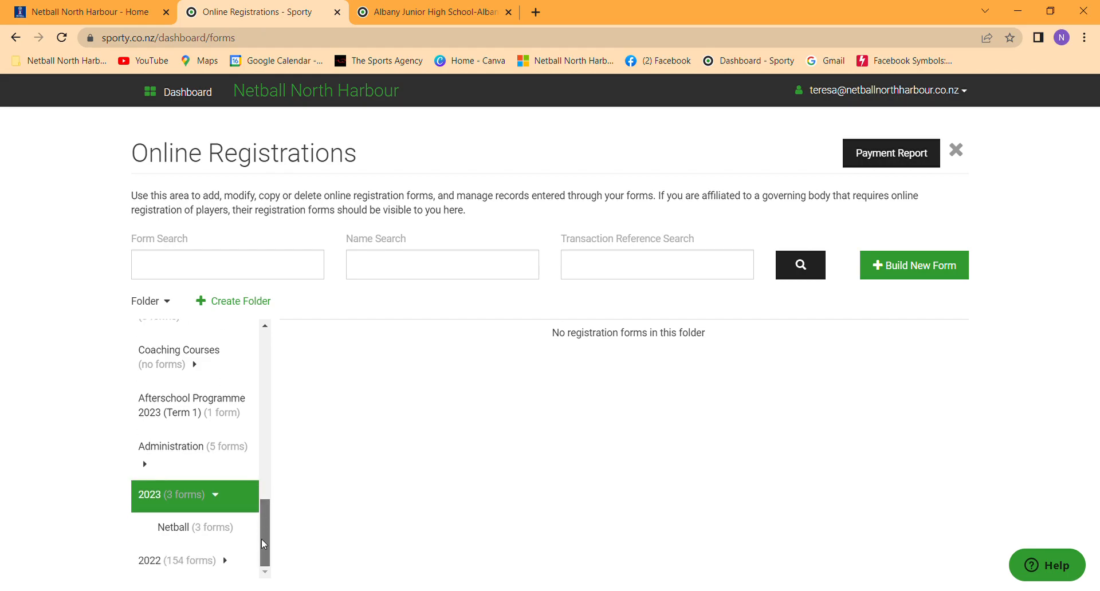
# Open the 2023 Netball forms folder, and bring up the Club & School List page under Registrations 2023 on the public netball website
pyautogui.click(180, 535)
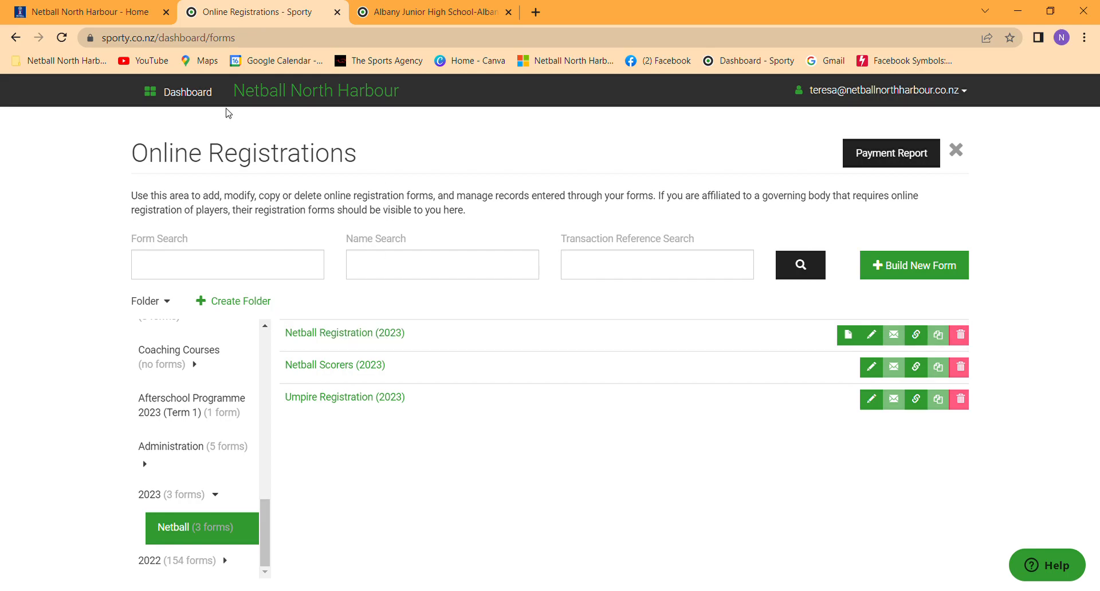
pyautogui.click(126, 13)
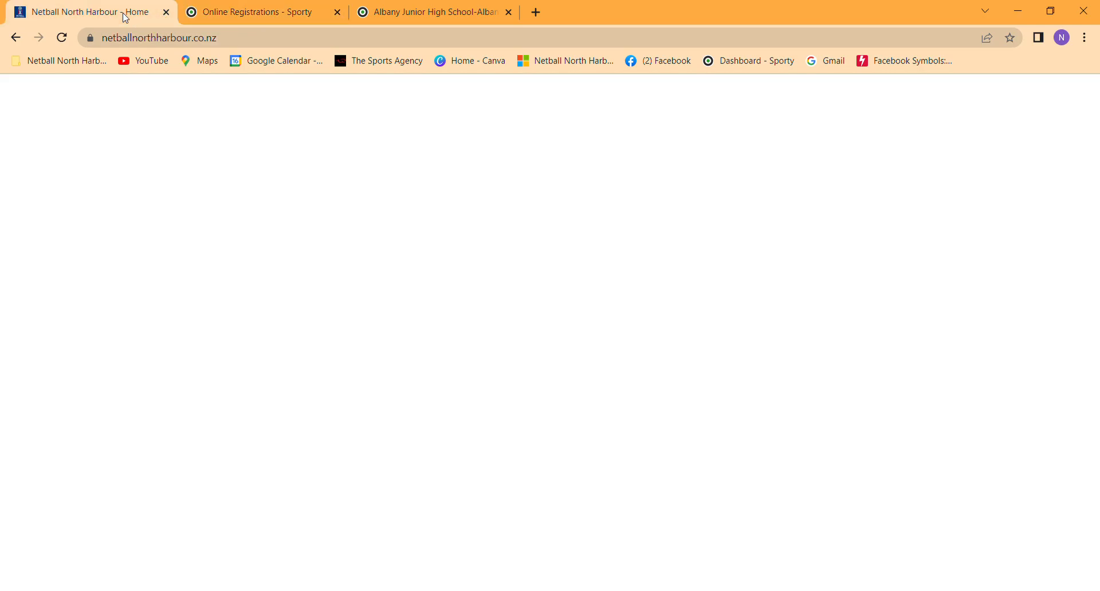
pyautogui.moveTo(831, 110)
pyautogui.click(827, 153)
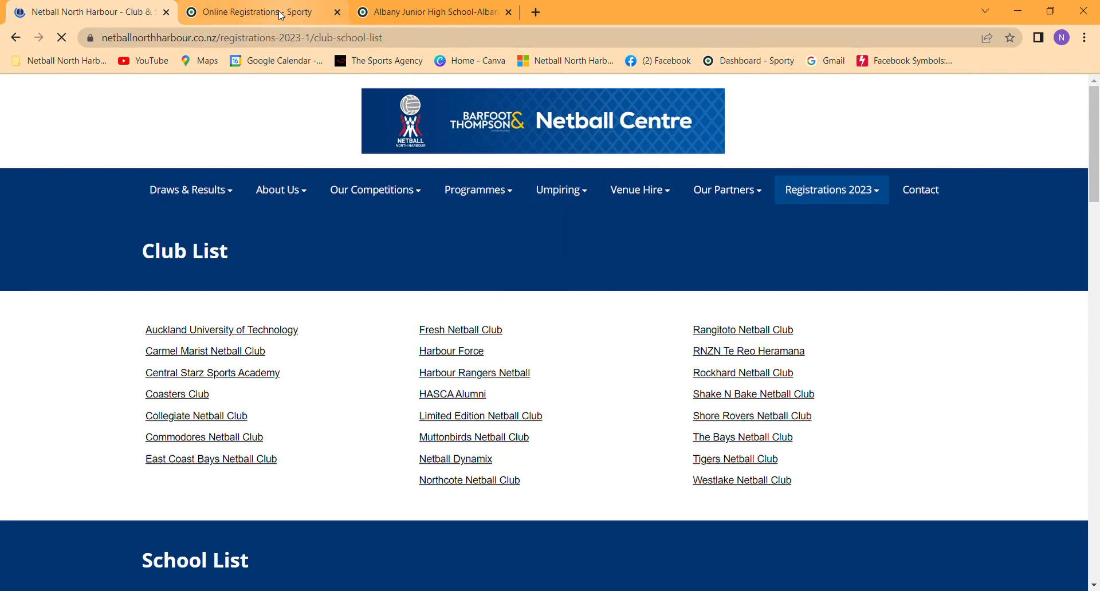
# Return to the Sporty forms list, open Netball Registration (2023) for editing, and review its intro text and Participant Details section
pyautogui.click(258, 12)
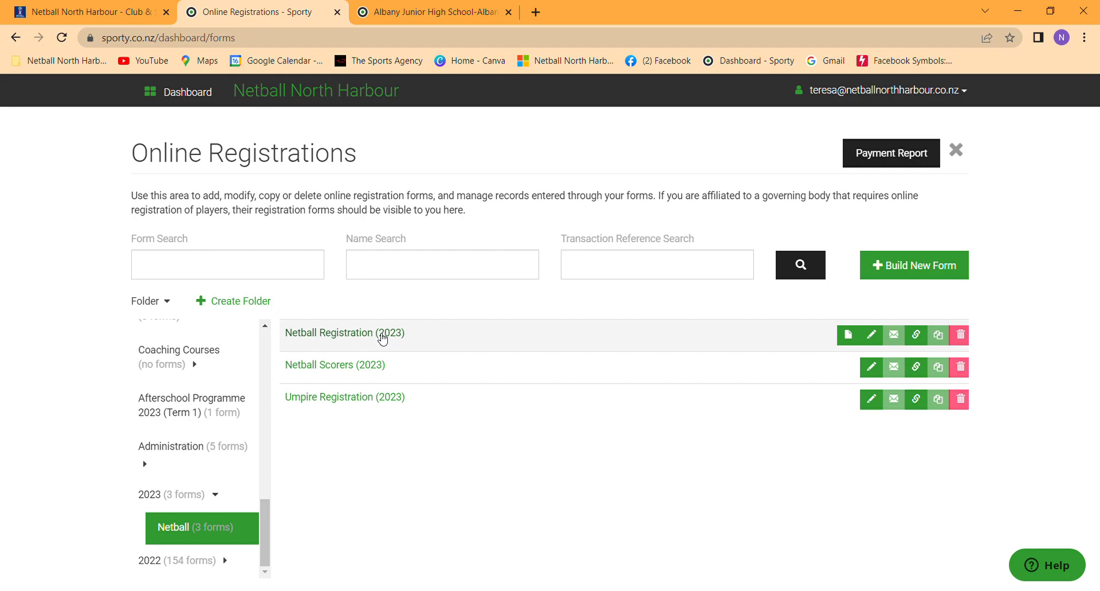
pyautogui.click(871, 337)
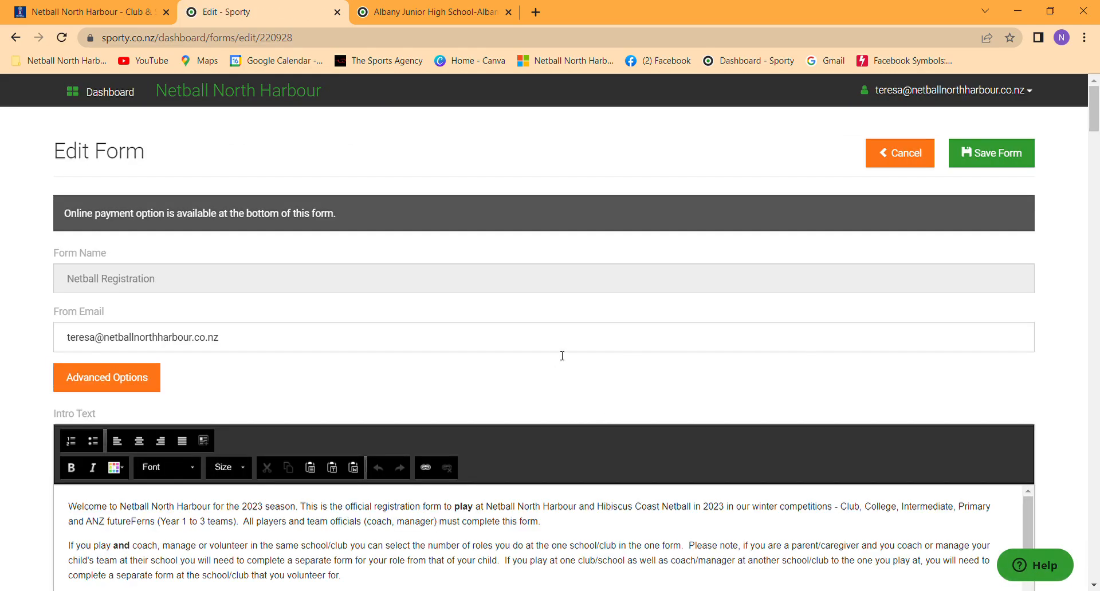
pyautogui.scroll(-1, 561, 352)
pyautogui.scroll(-2, 560, 344)
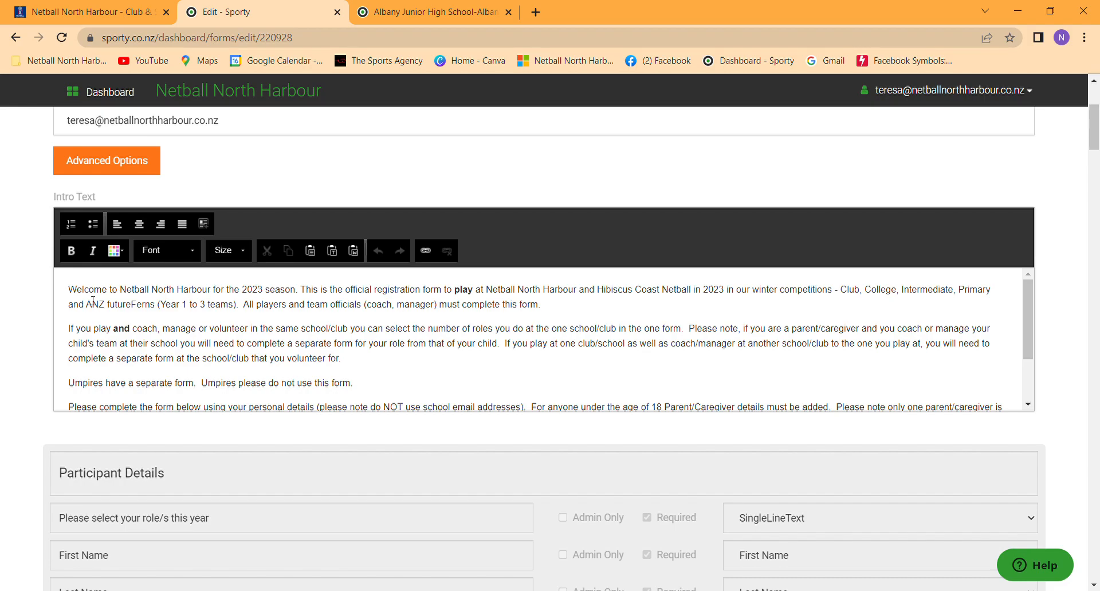
pyautogui.scroll(-2, 349, 425)
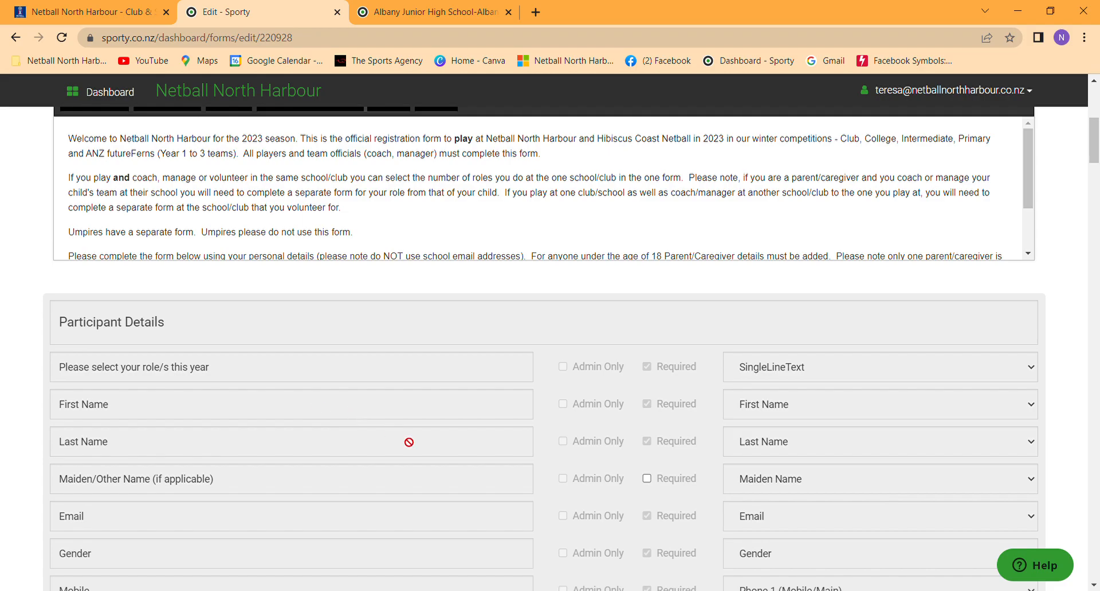
pyautogui.scroll(-2, 405, 439)
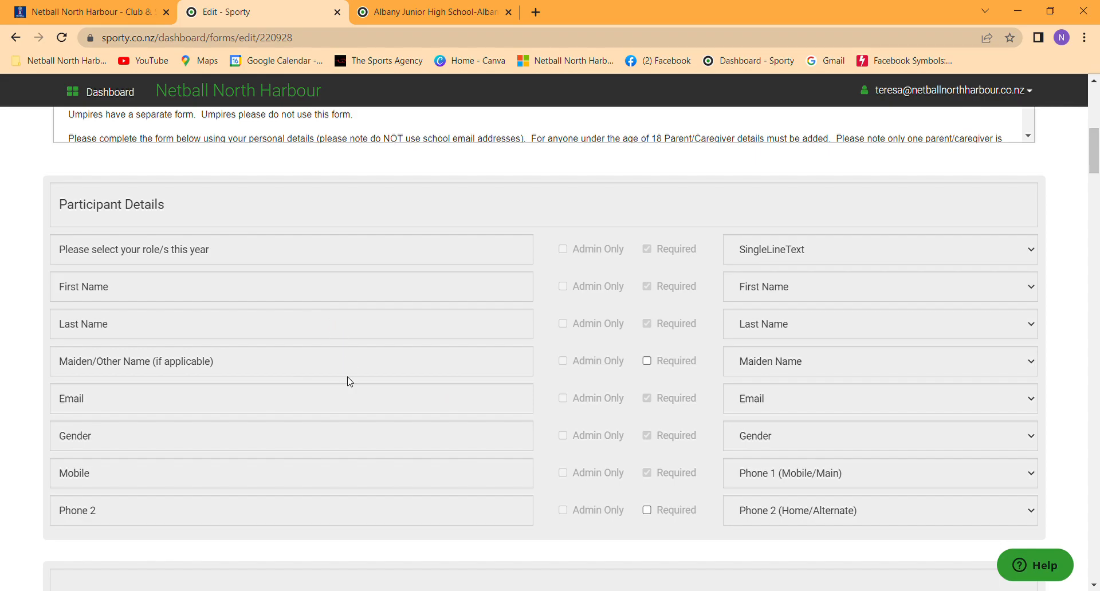
# Look through the form's remaining sections, from parent/guardian details and school year to the primary netball centre and coaching questions
pyautogui.scroll(-10, 350, 382)
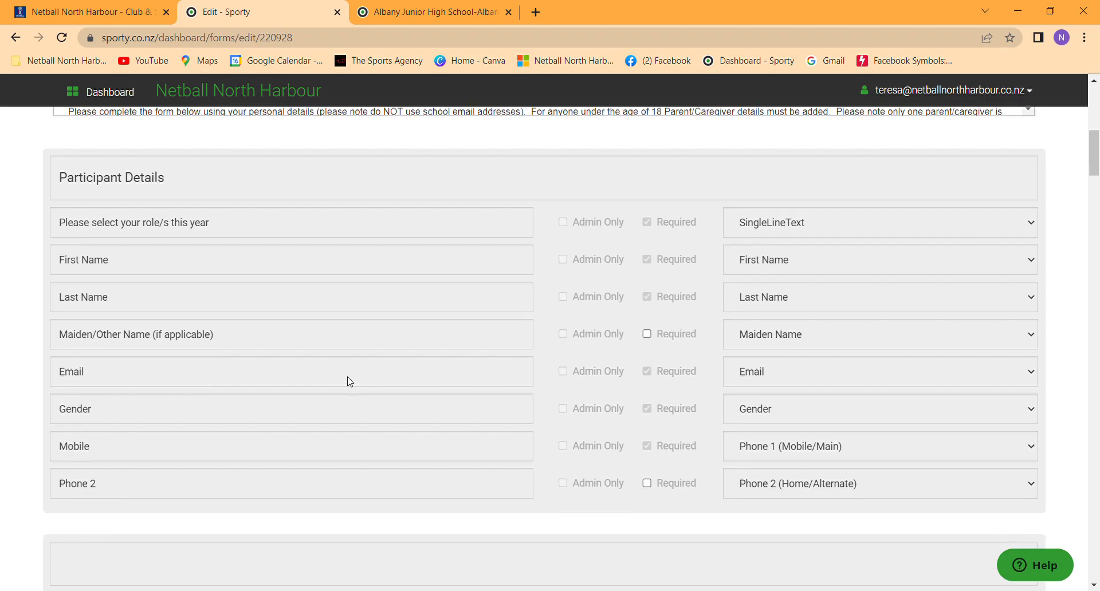
pyautogui.scroll(-15, 351, 380)
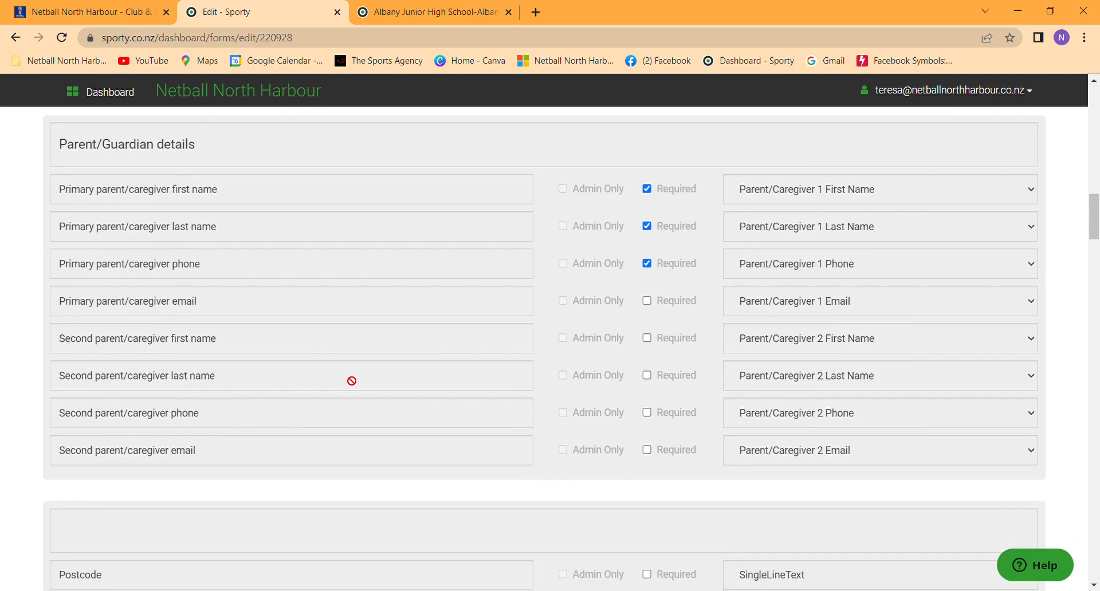
pyautogui.scroll(-3, 352, 381)
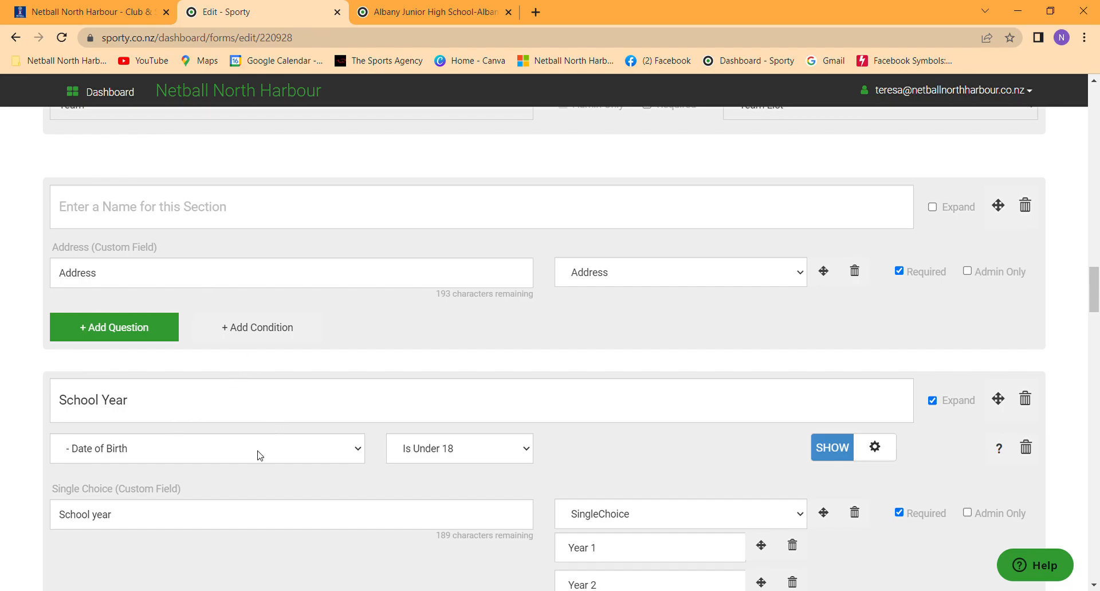
pyautogui.scroll(-5, 401, 459)
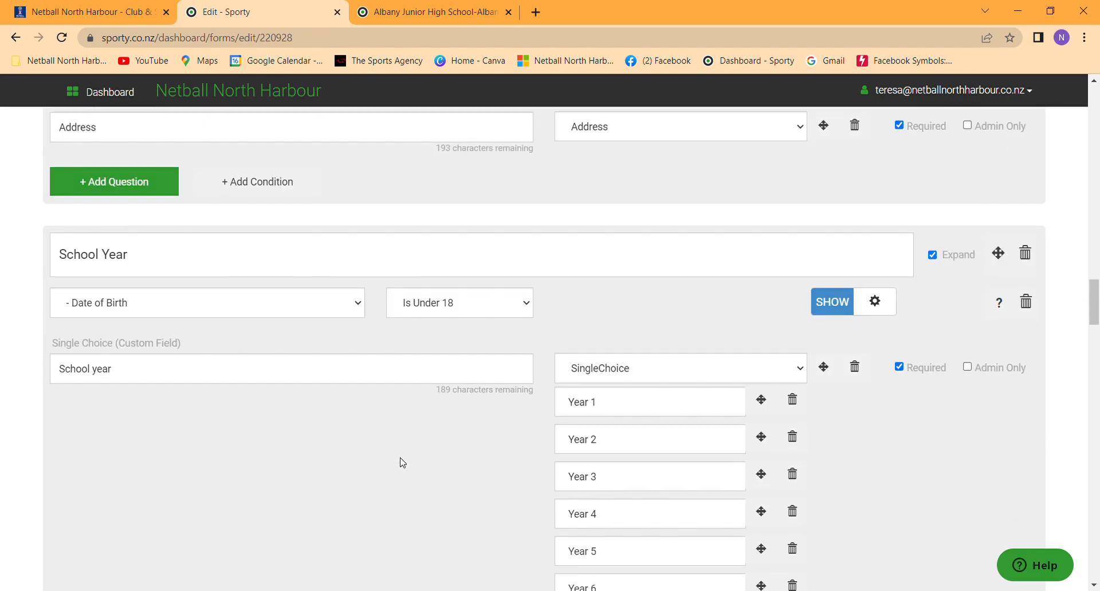
pyautogui.scroll(5, 451, 341)
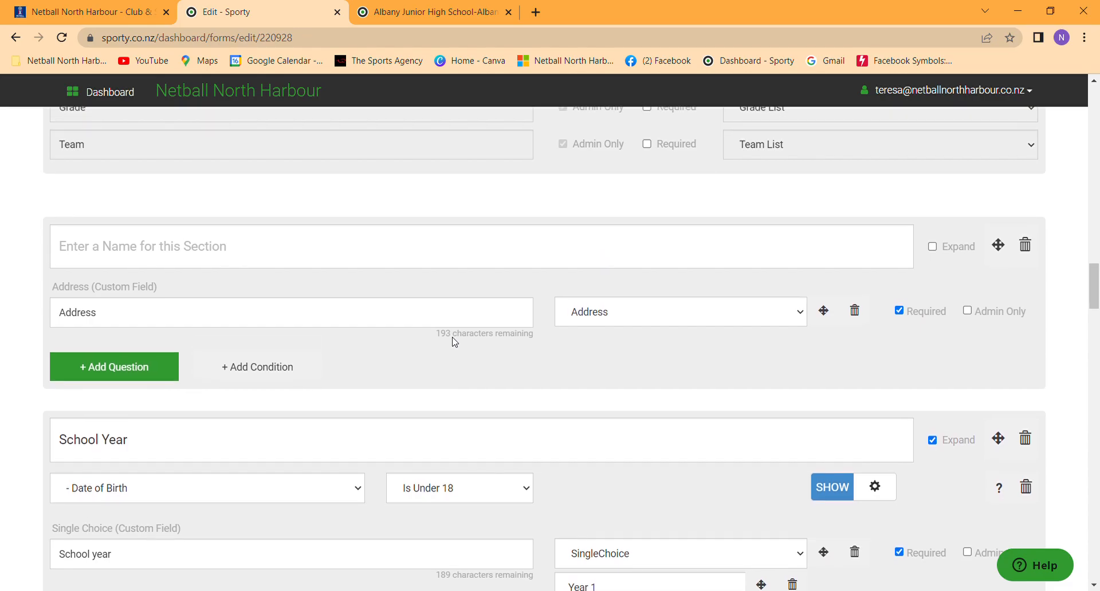
pyautogui.scroll(-5, 458, 342)
pyautogui.scroll(-1, 457, 343)
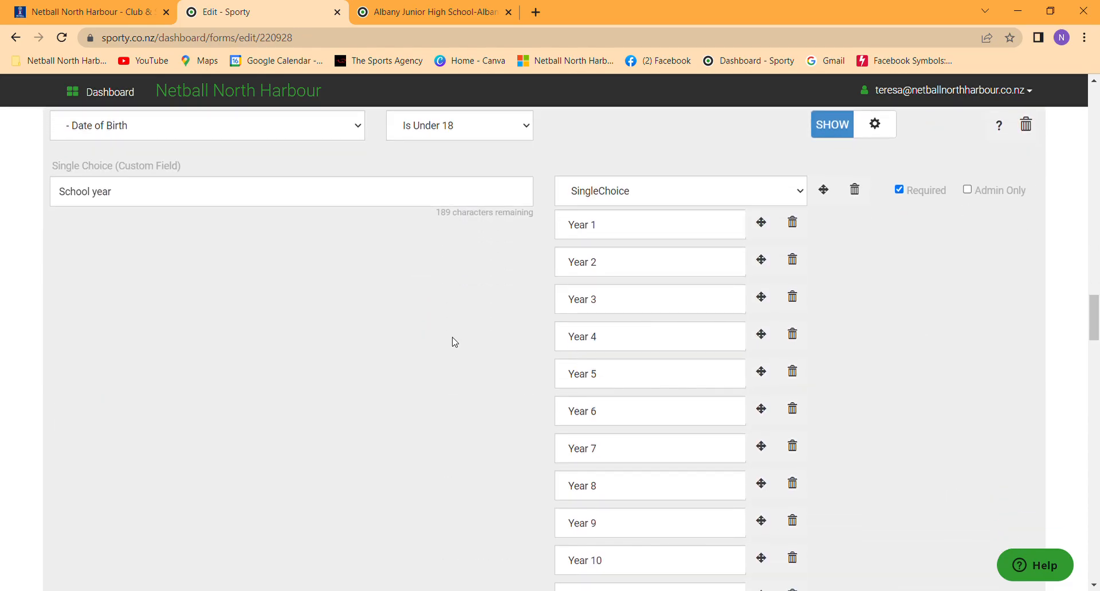
pyautogui.scroll(-14, 453, 342)
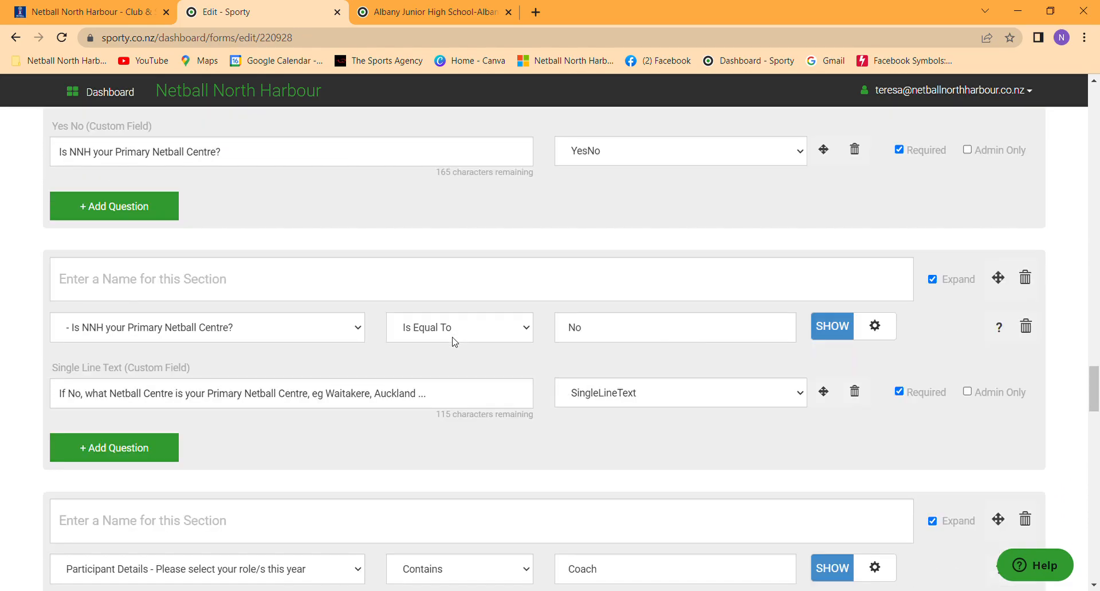
pyautogui.scroll(-7, 454, 341)
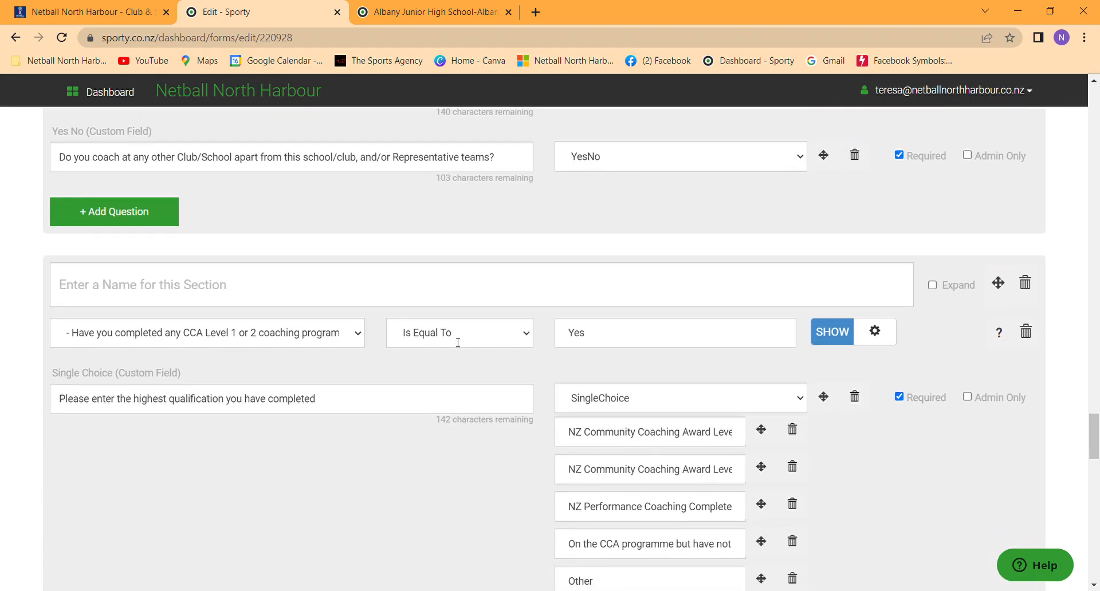
pyautogui.scroll(-8, 458, 343)
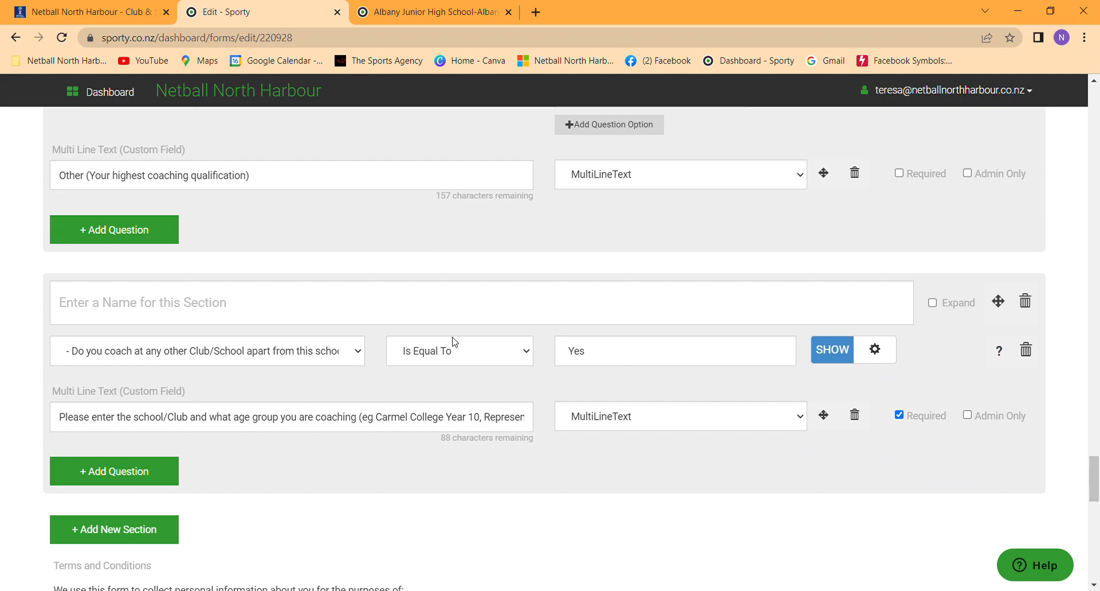
# Add a new section named Dress after the form's last question section
pyautogui.click(115, 530)
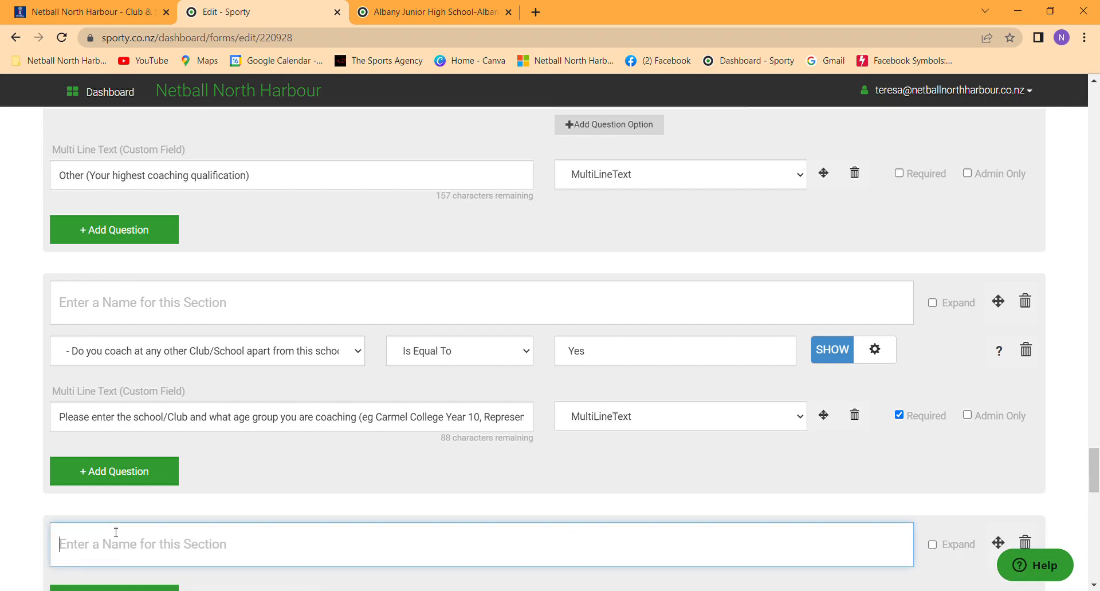
pyautogui.write('Dress')
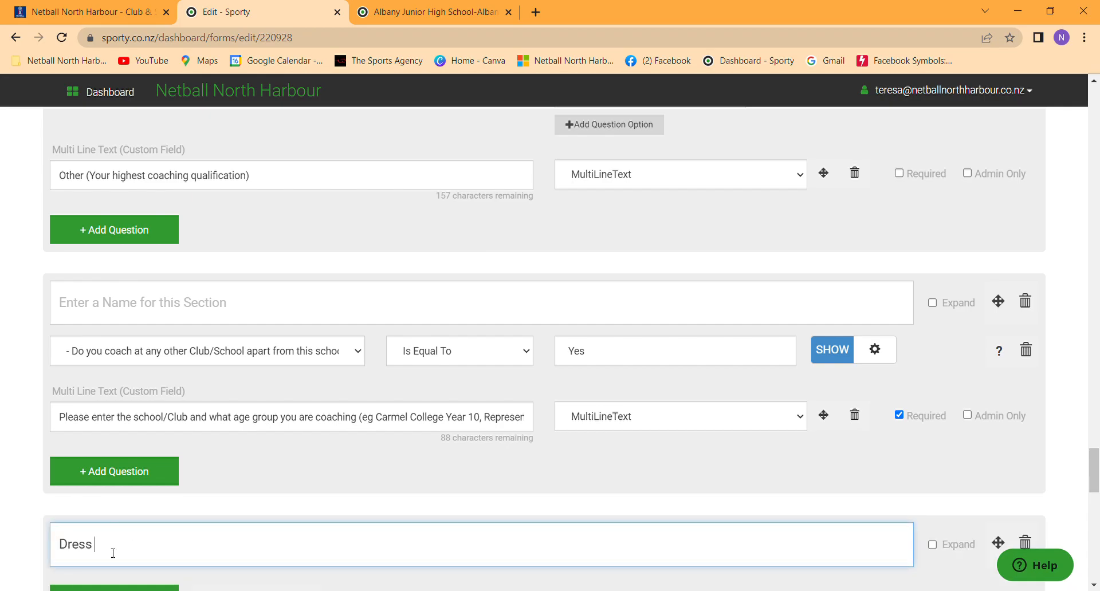
pyautogui.scroll(-2, 111, 551)
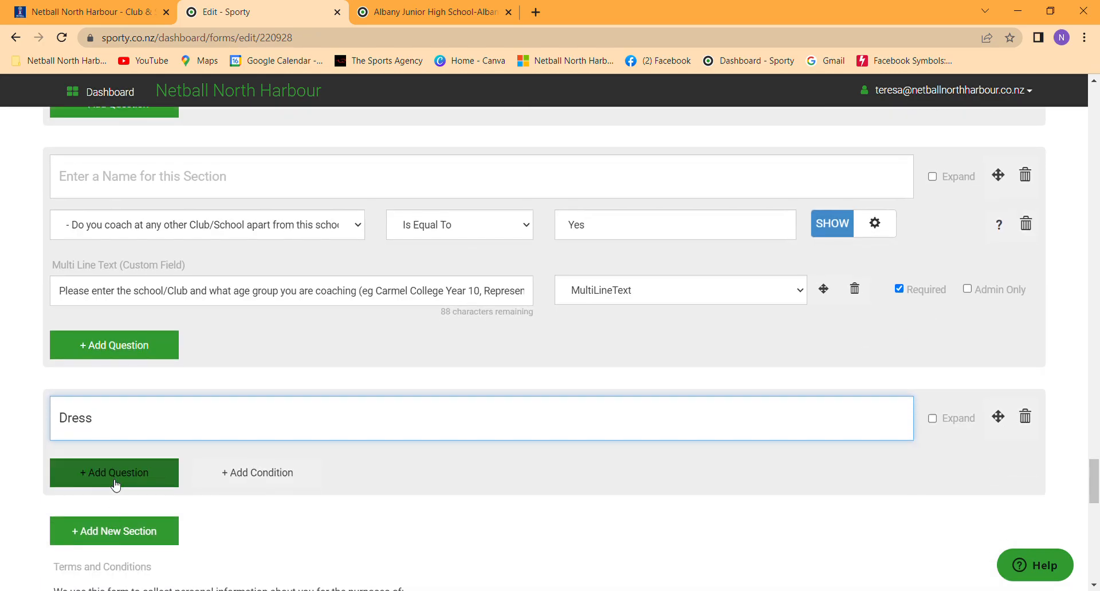
# Add a question to the Dress section as a custom field of the SingleLineText type
pyautogui.click(115, 484)
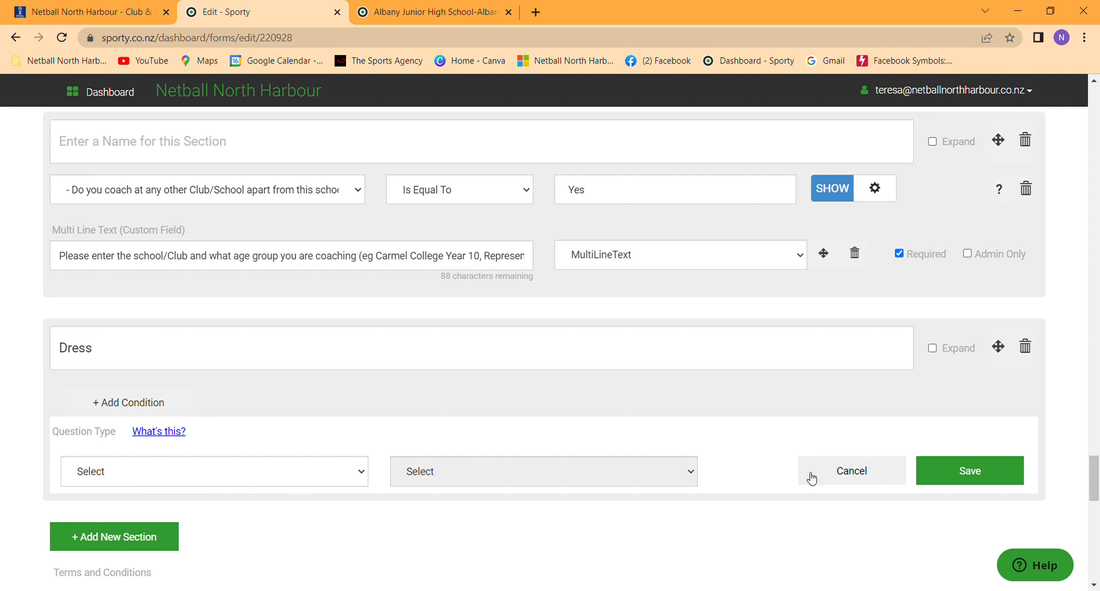
pyautogui.click(354, 474)
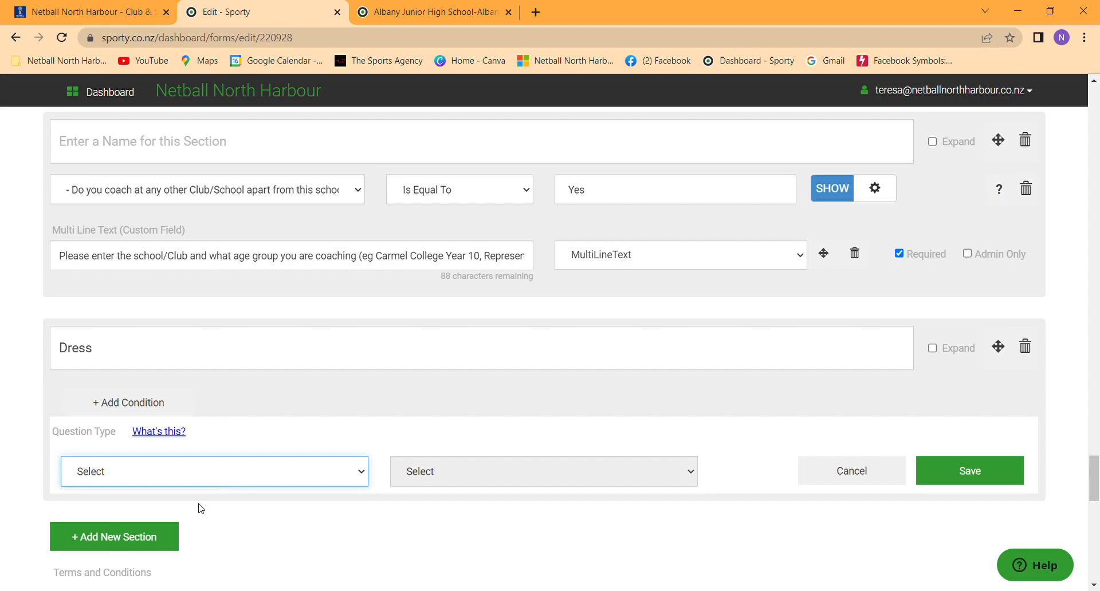
pyautogui.press('c')
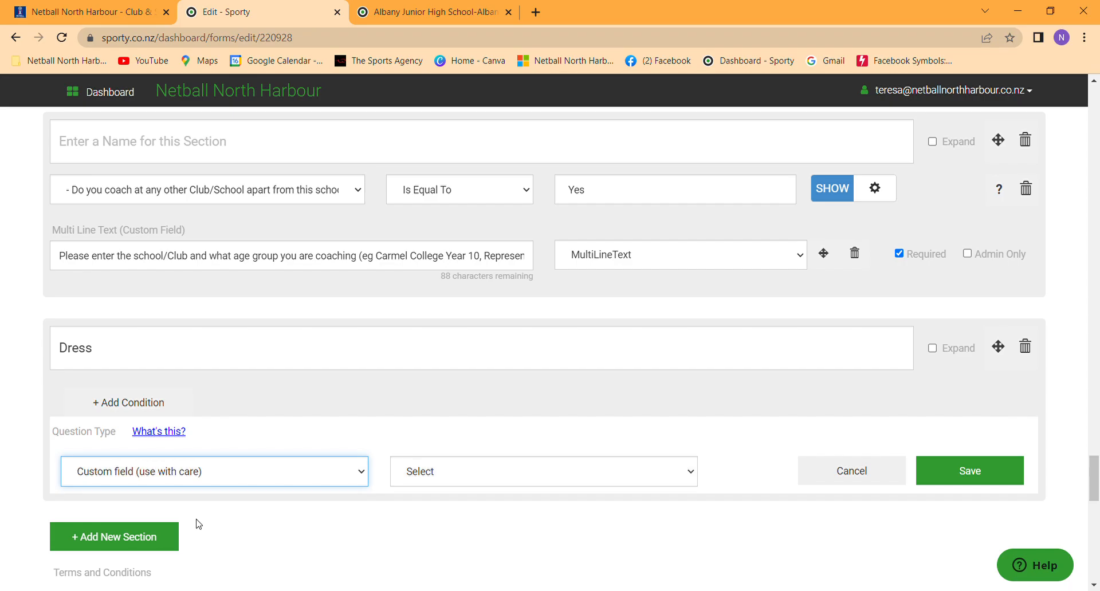
pyautogui.click(425, 477)
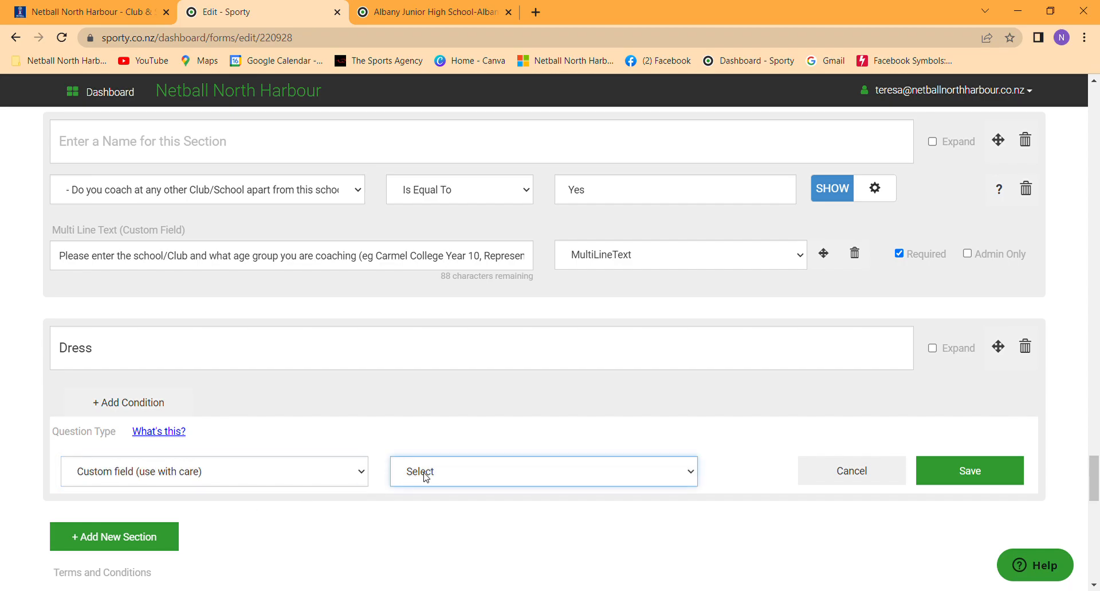
pyautogui.click(448, 239)
pyautogui.click(941, 480)
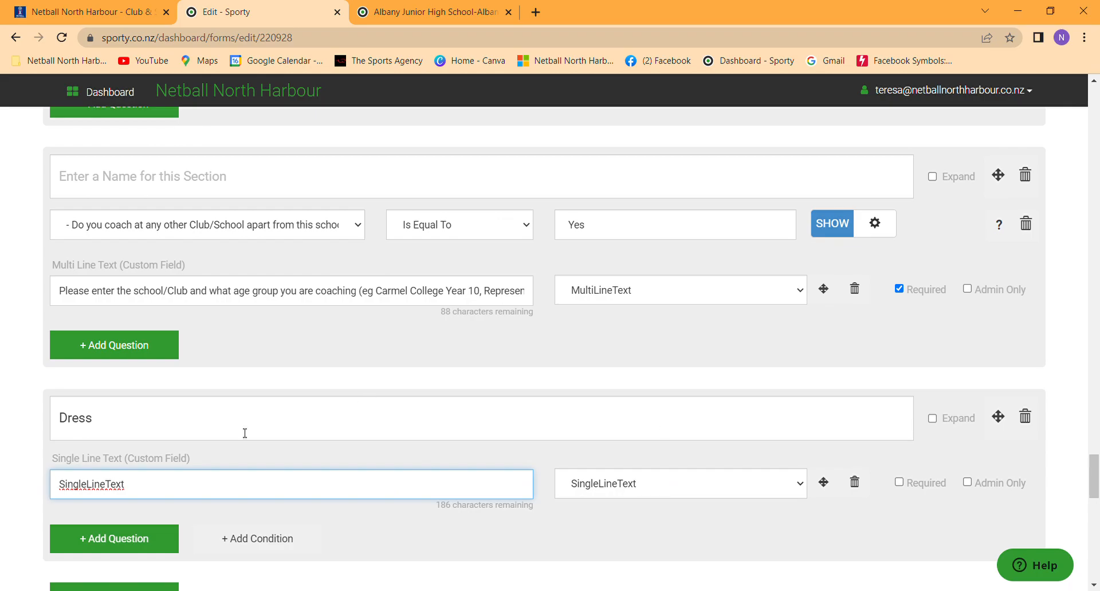
# Rename the new question in the Dress section as Uniform Number and make it Admin Only
pyautogui.moveTo(138, 486); pyautogui.dragTo(60, 486)
pyautogui.write('Uniform Number')
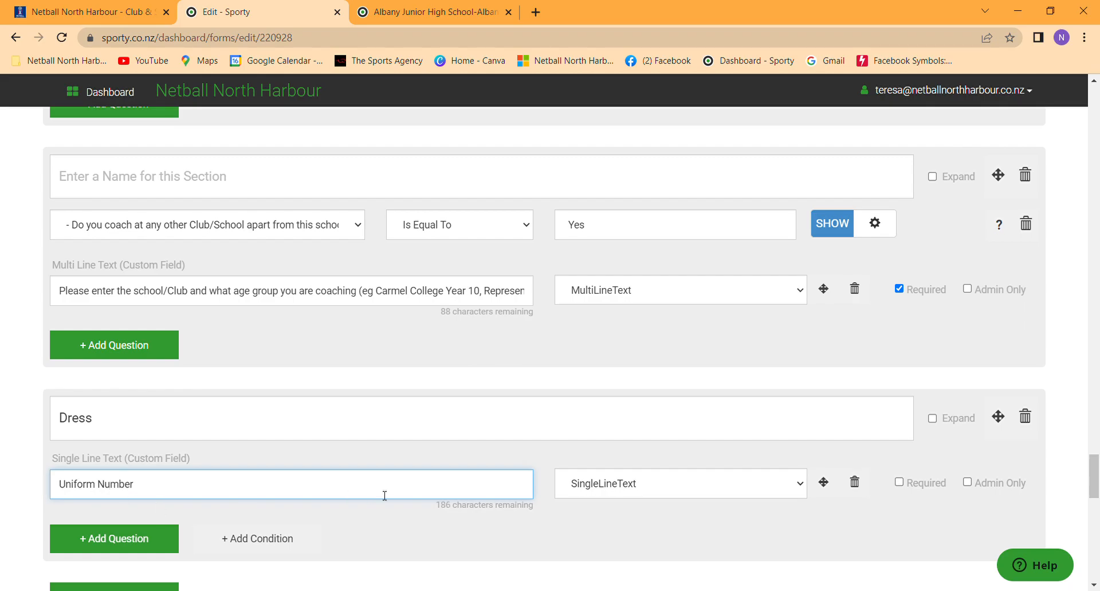
pyautogui.click(968, 484)
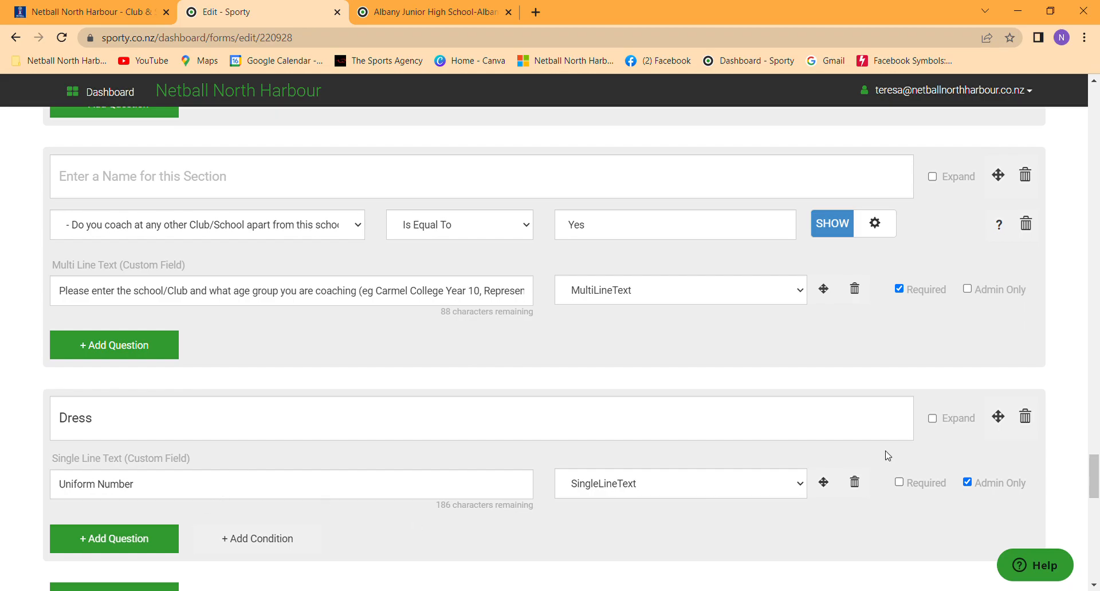
# Delete the Dress section from the form
pyautogui.click(1025, 416)
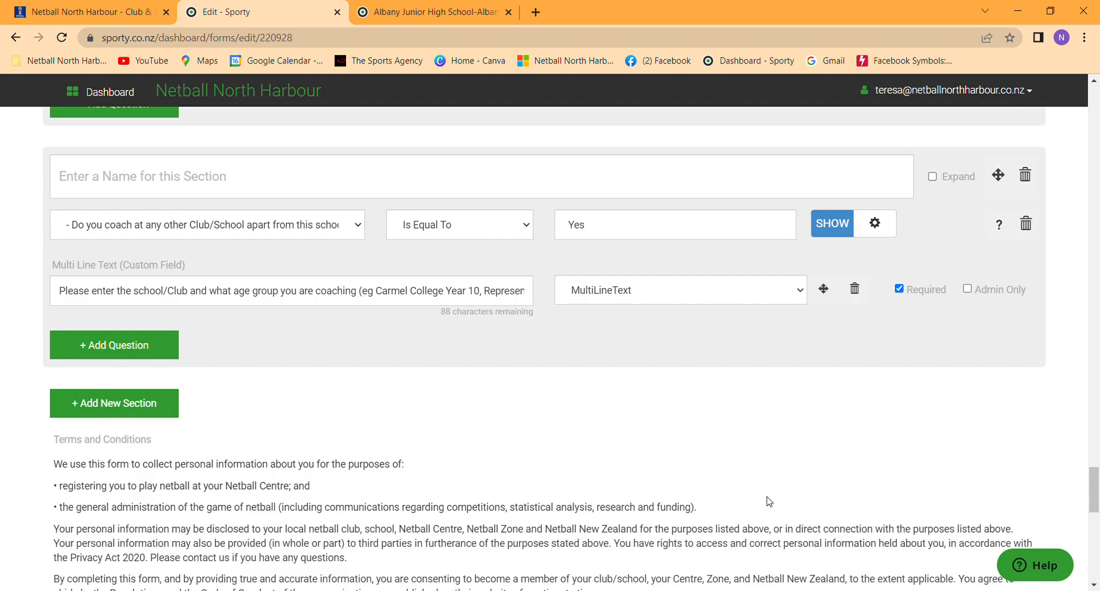
# Review the Terms and Conditions and the Products section with its online payment options at the end of the form
pyautogui.scroll(-3, 769, 502)
pyautogui.scroll(-1, 772, 503)
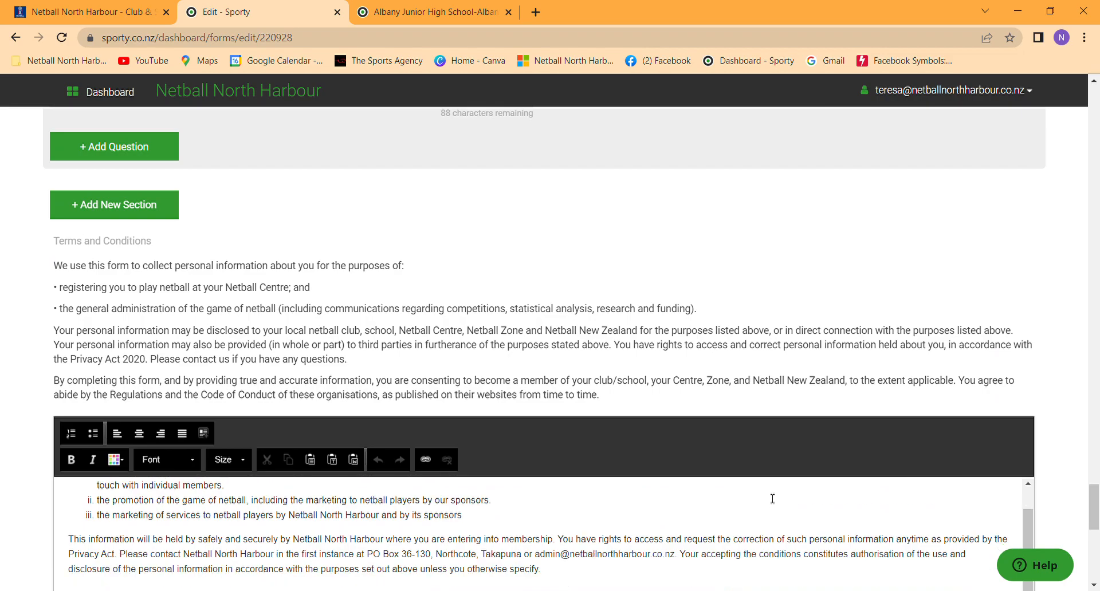
pyautogui.scroll(-4, 852, 452)
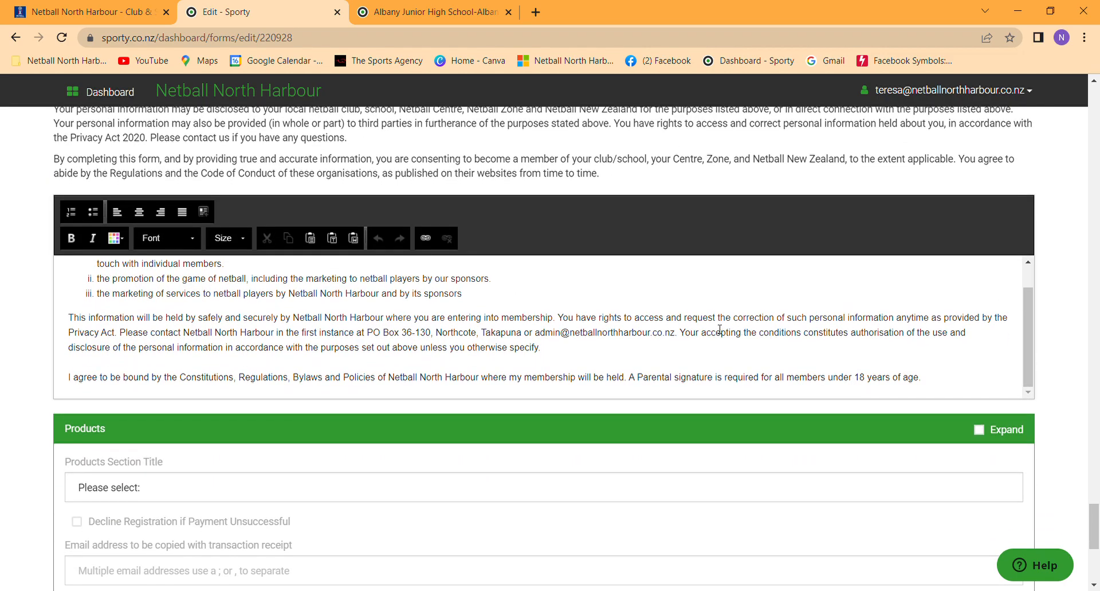
pyautogui.scroll(-4, 719, 330)
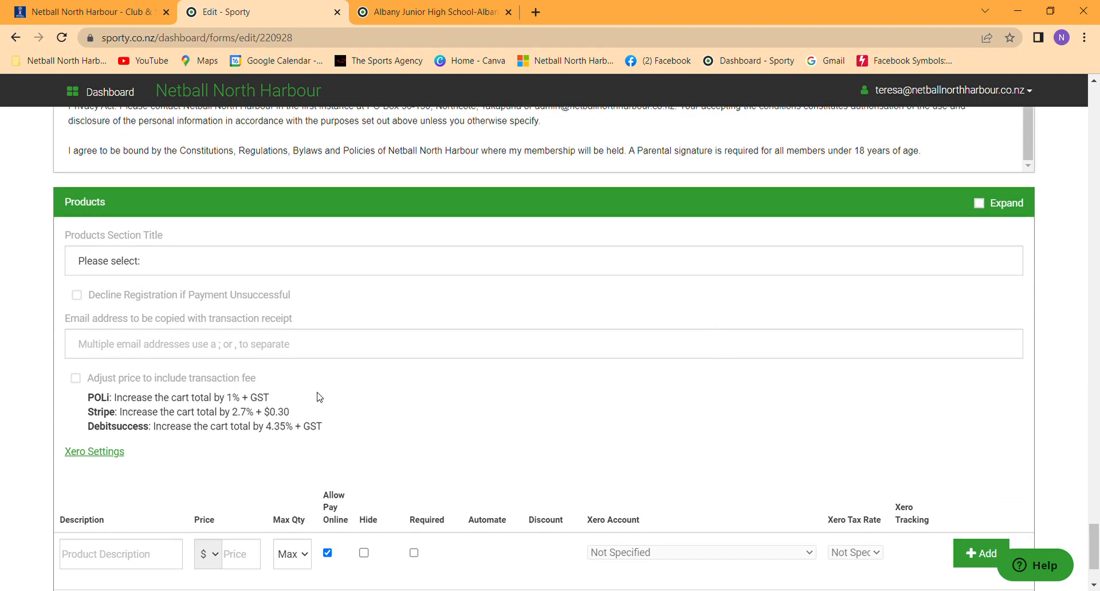
pyautogui.scroll(-2, 553, 398)
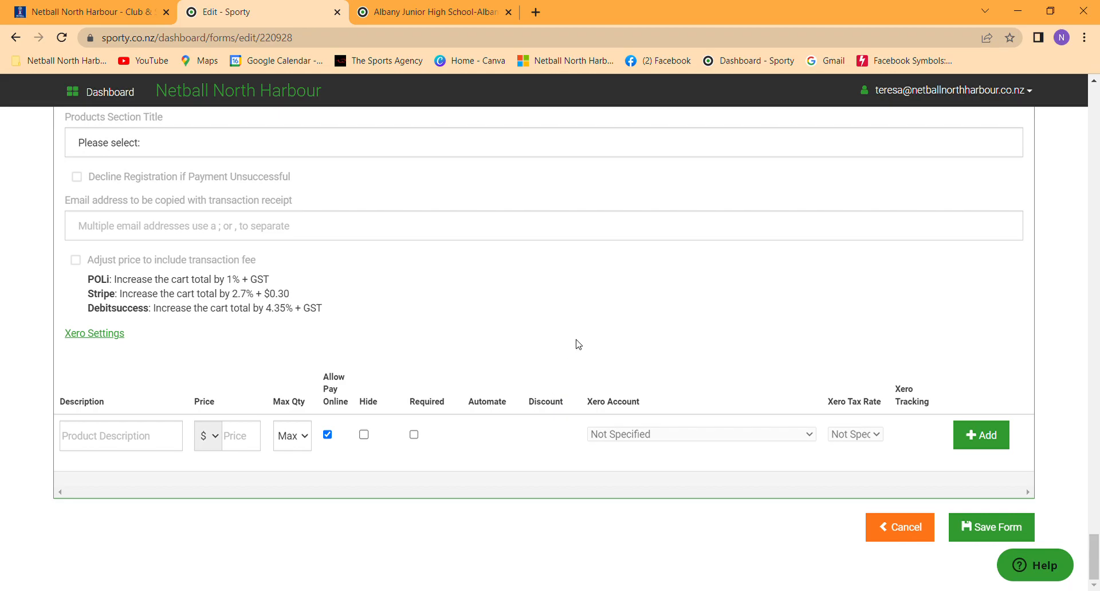
# Add a new section above the Terms and Conditions and choose the Kamar Student Id system field for its first question
pyautogui.scroll(12, 577, 344)
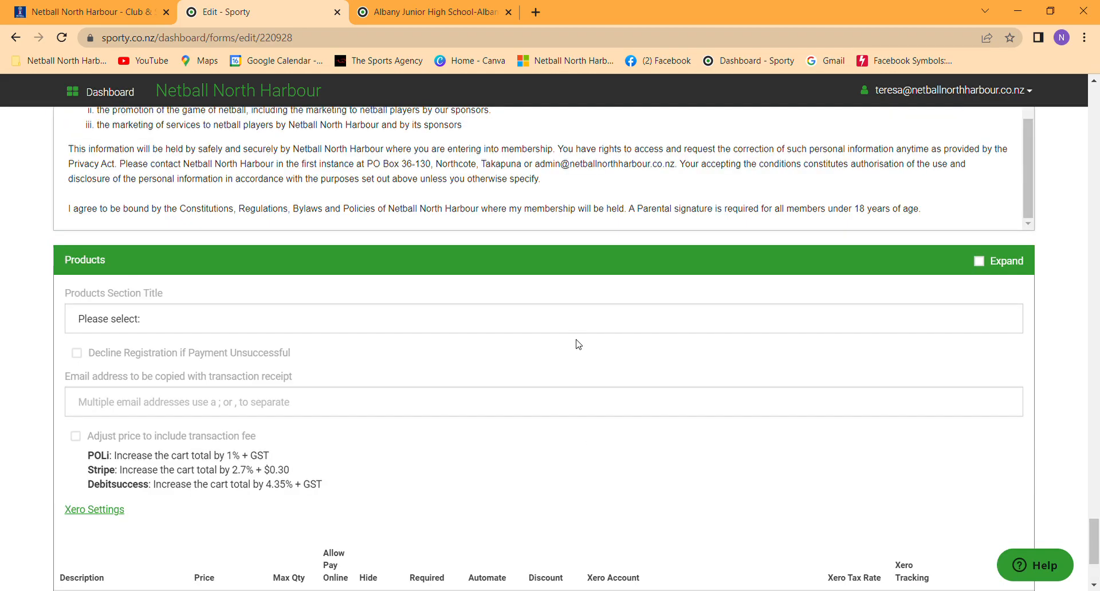
pyautogui.scroll(2, 577, 343)
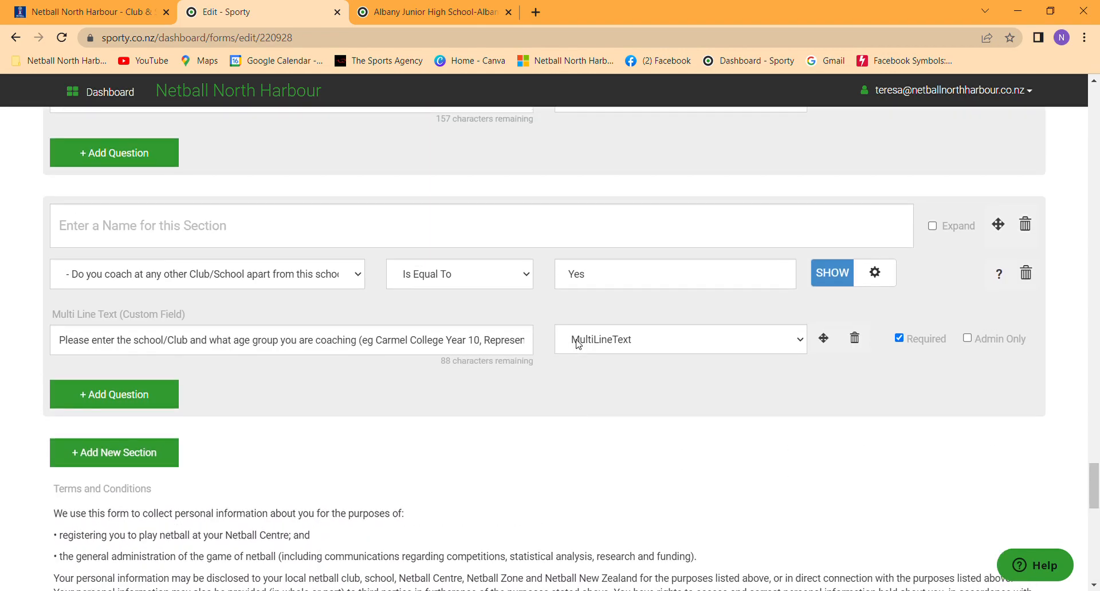
pyautogui.click(112, 455)
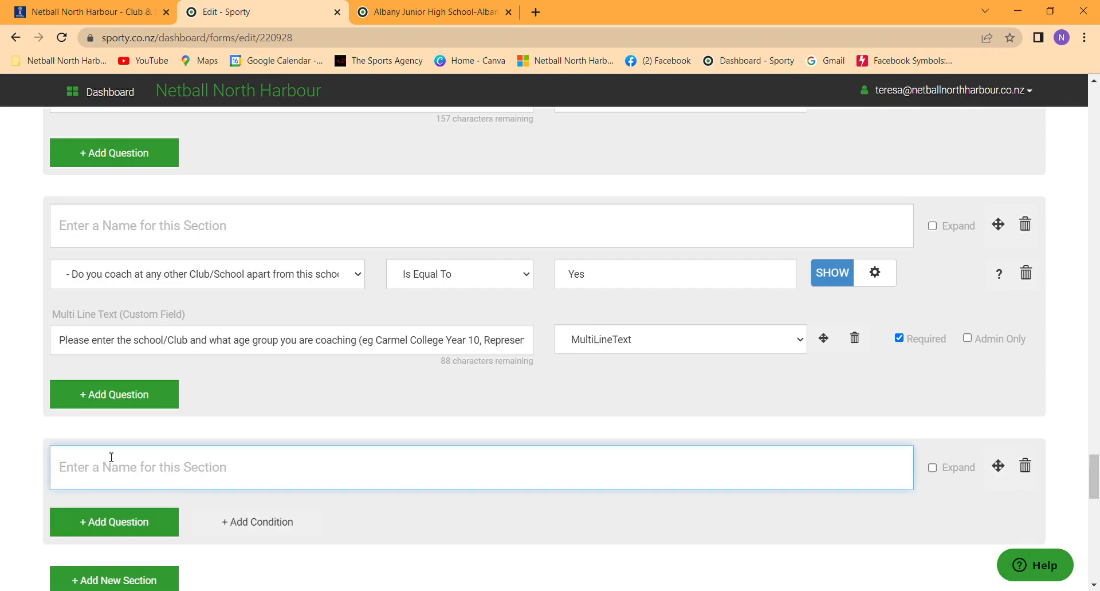
pyautogui.click(116, 524)
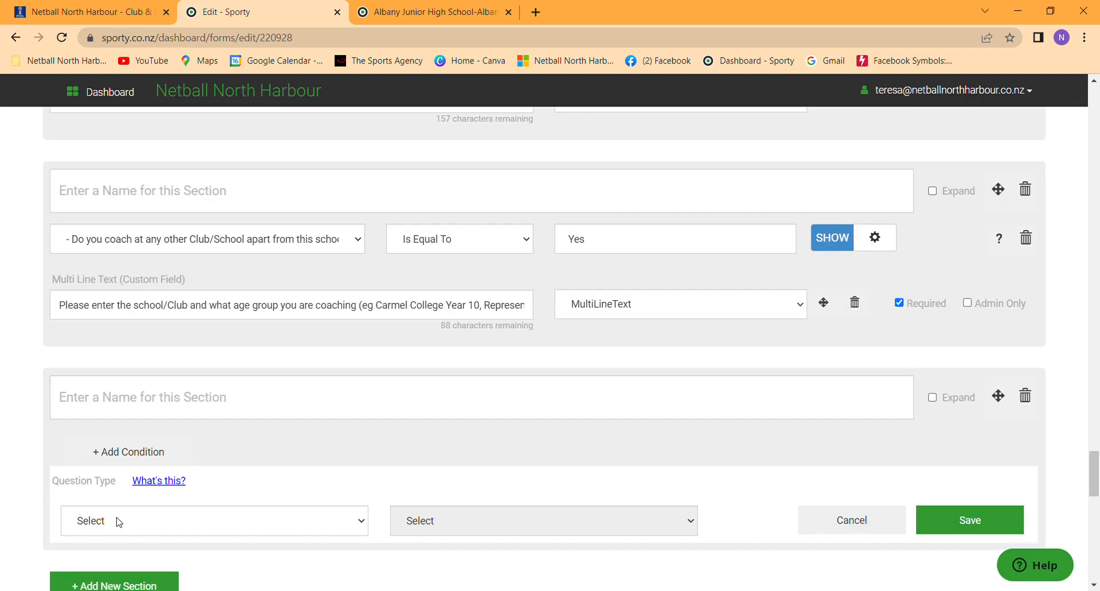
pyautogui.scroll(-1, 228, 493)
pyautogui.click(352, 462)
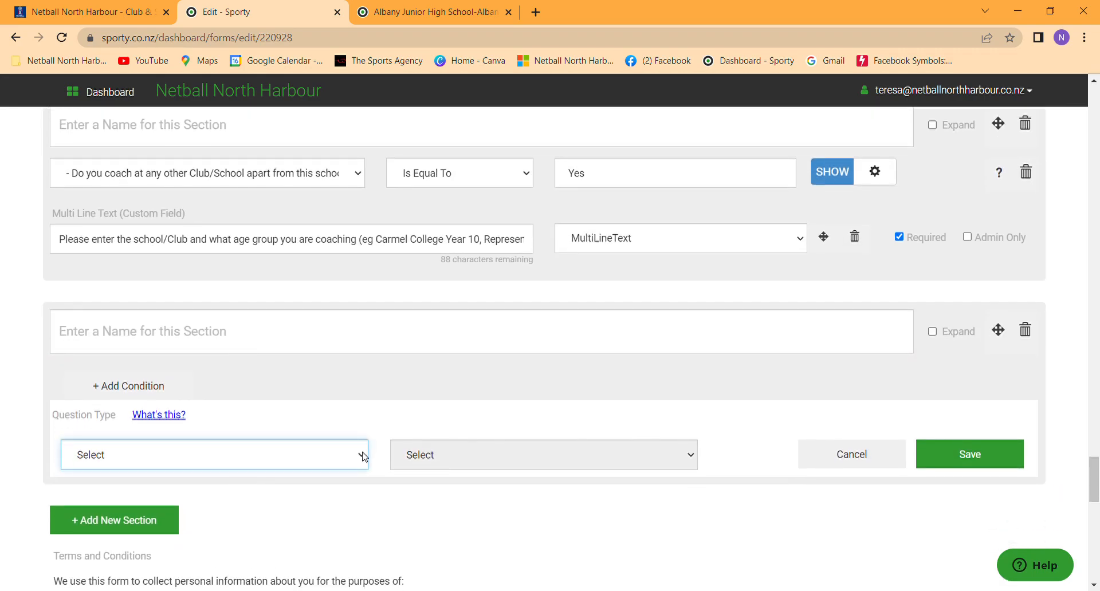
pyautogui.click(255, 488)
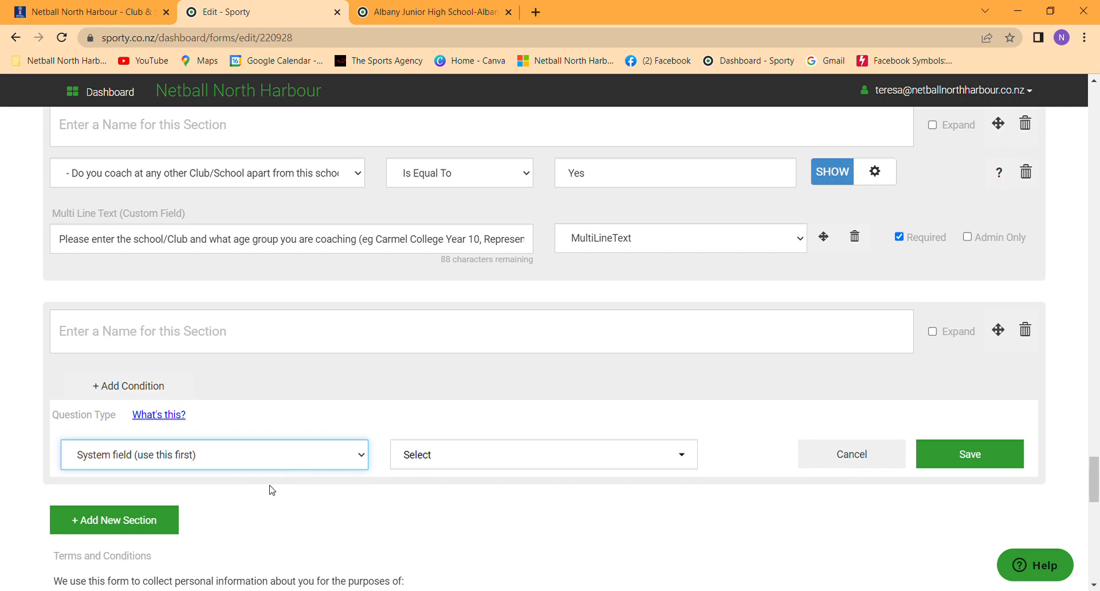
pyautogui.click(456, 457)
pyautogui.scroll(-4, 459, 528)
pyautogui.scroll(-5, 461, 535)
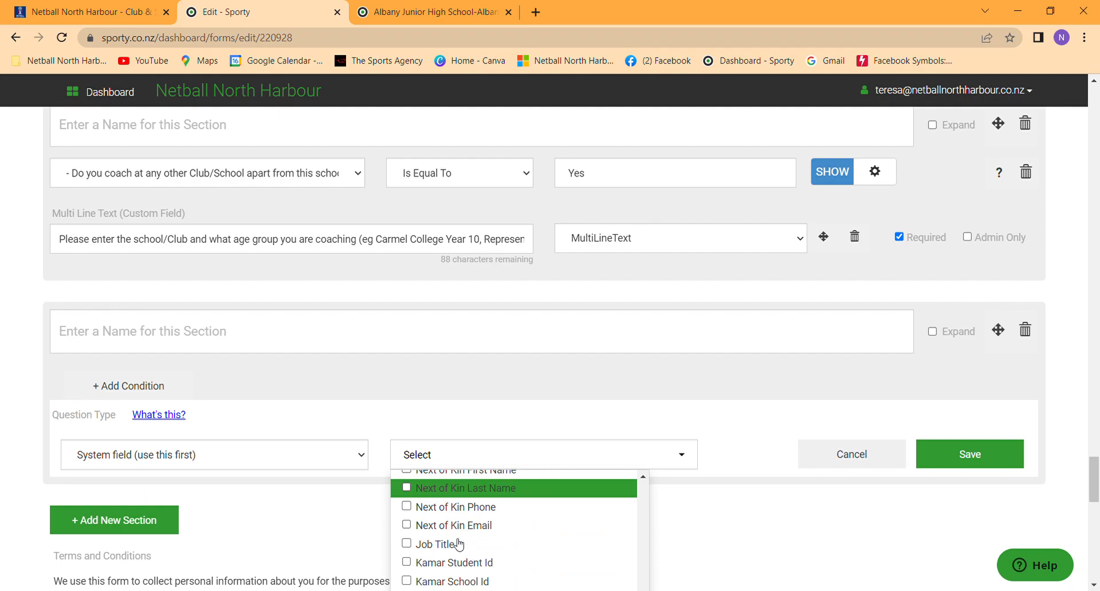
pyautogui.click(406, 564)
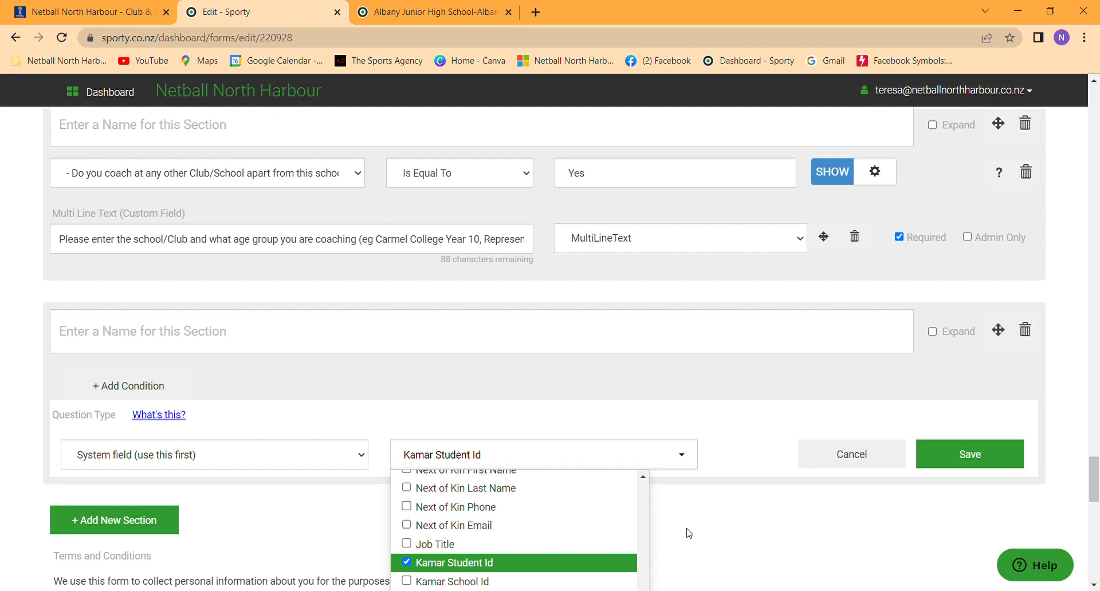
# Cancel the unsaved question and delete the empty new section from the form
pyautogui.click(846, 455)
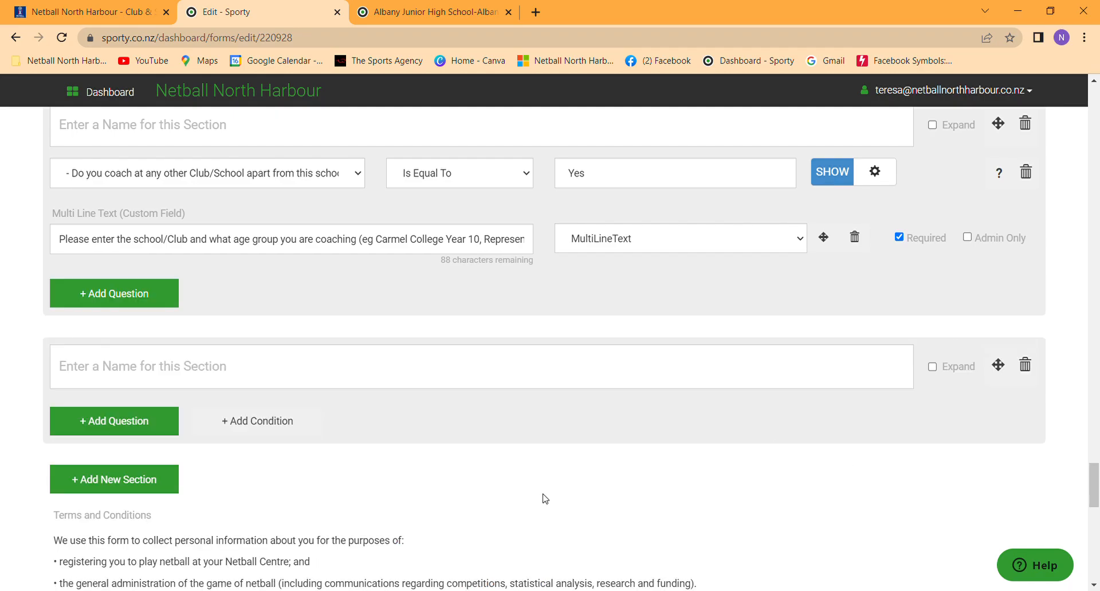
pyautogui.click(1024, 365)
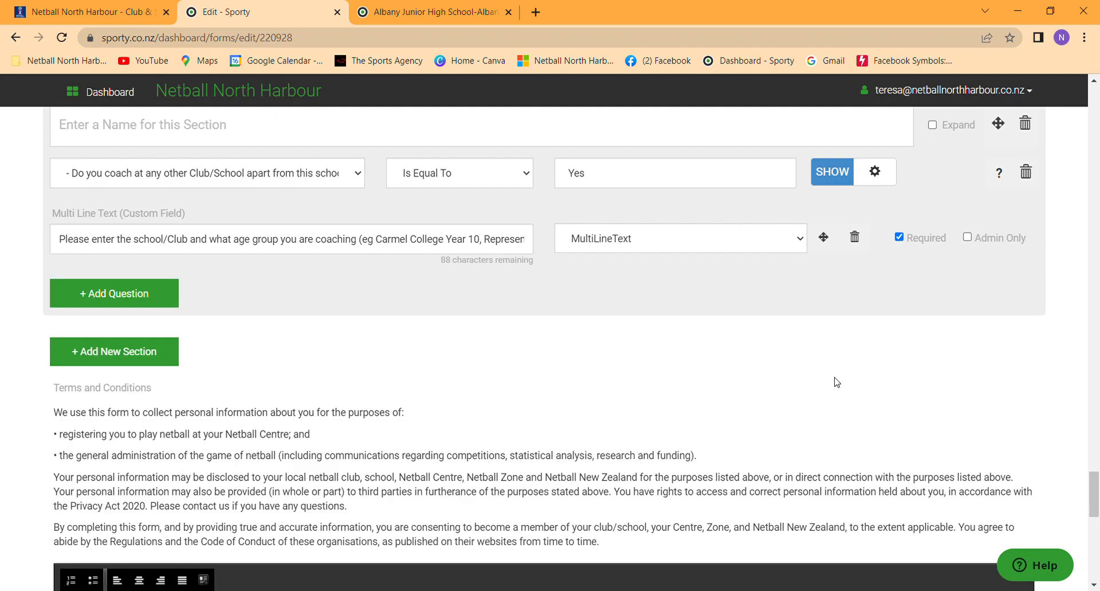
# Save the edited form and copy the registration form link of Netball Registration (2023)
pyautogui.scroll(-3, 664, 432)
pyautogui.scroll(-10, 663, 432)
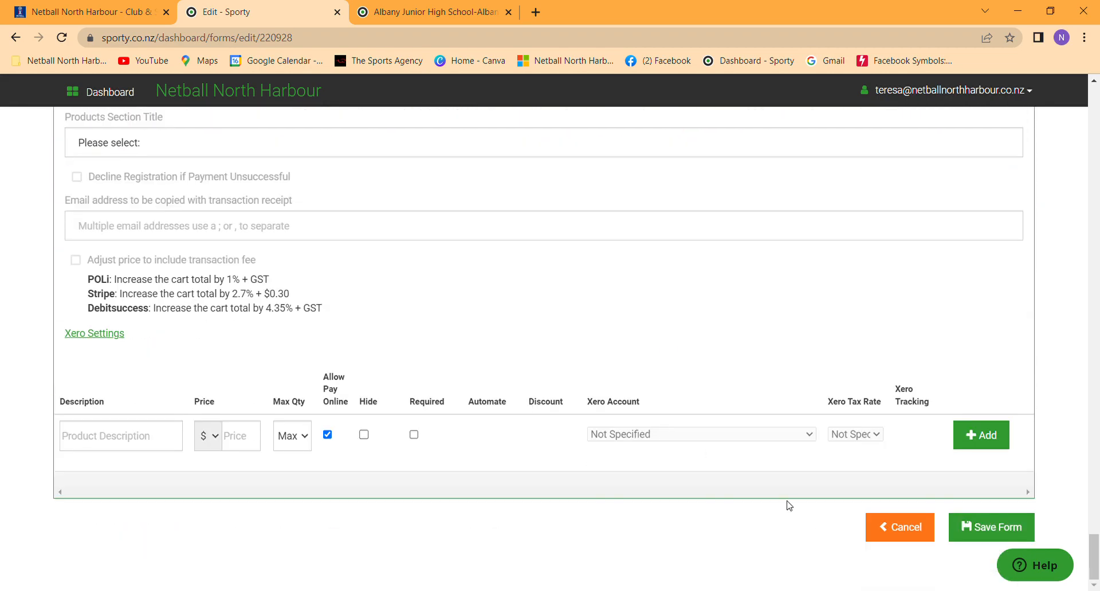
pyautogui.click(994, 527)
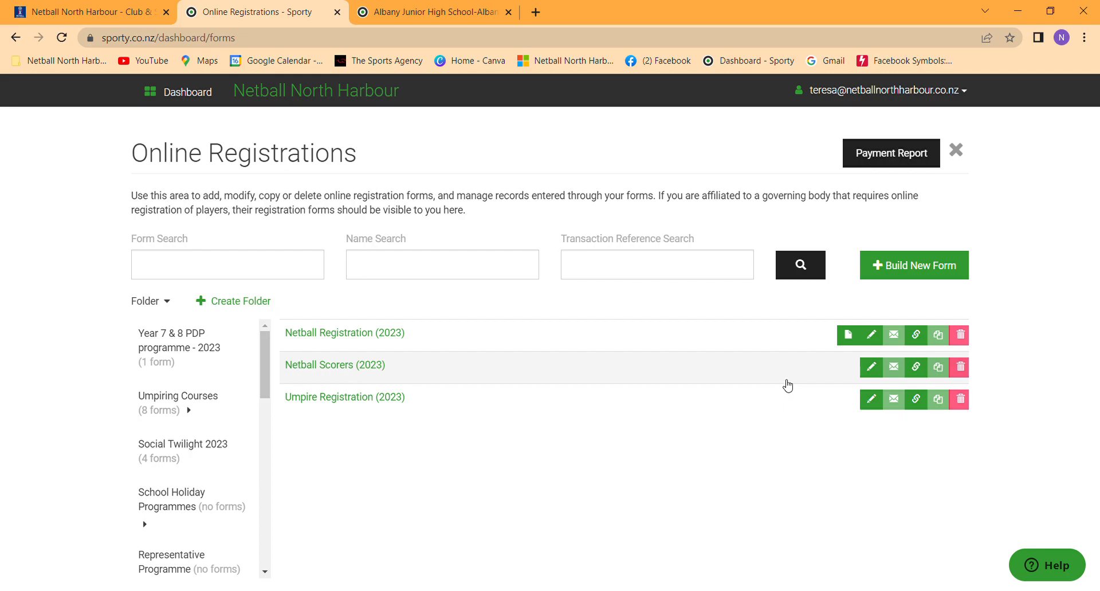
pyautogui.click(916, 337)
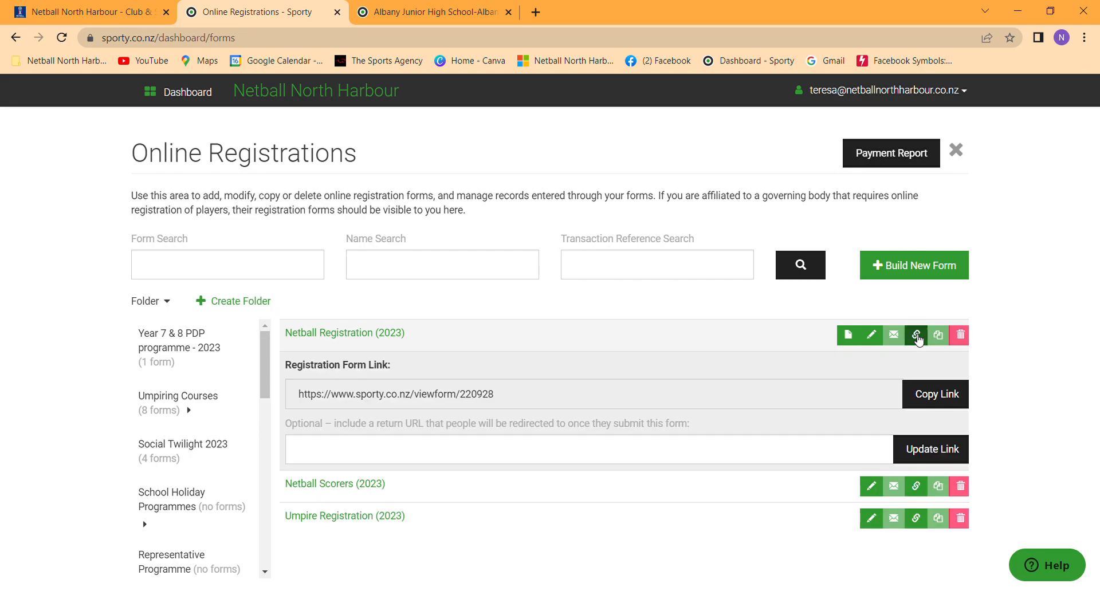
pyautogui.click(938, 403)
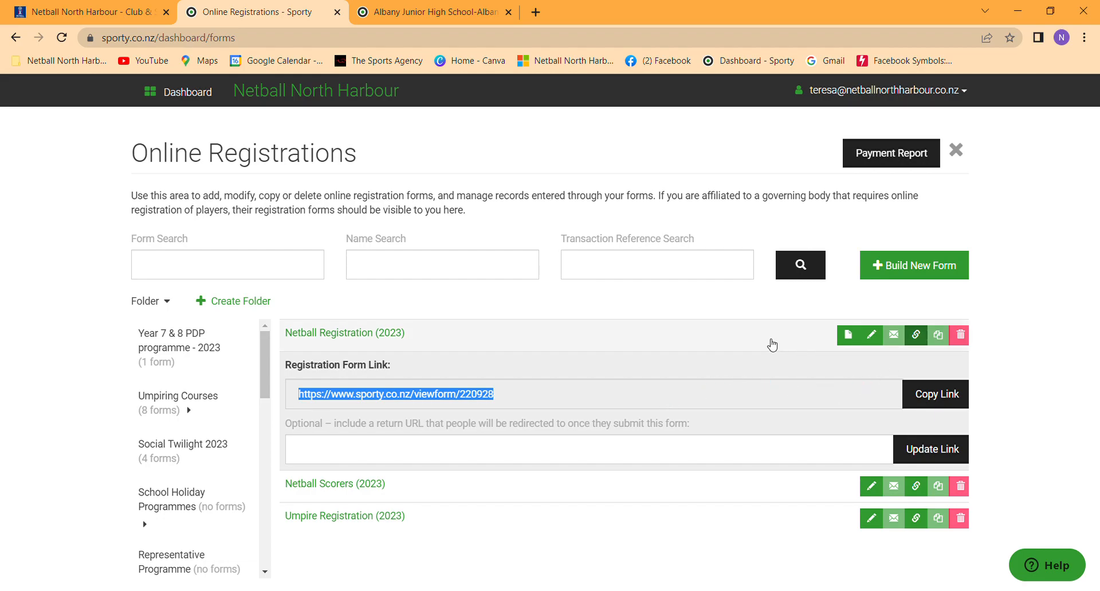
# Open the Netball folder inside the 2022 folder of the online registrations
pyautogui.scroll(-5, 179, 494)
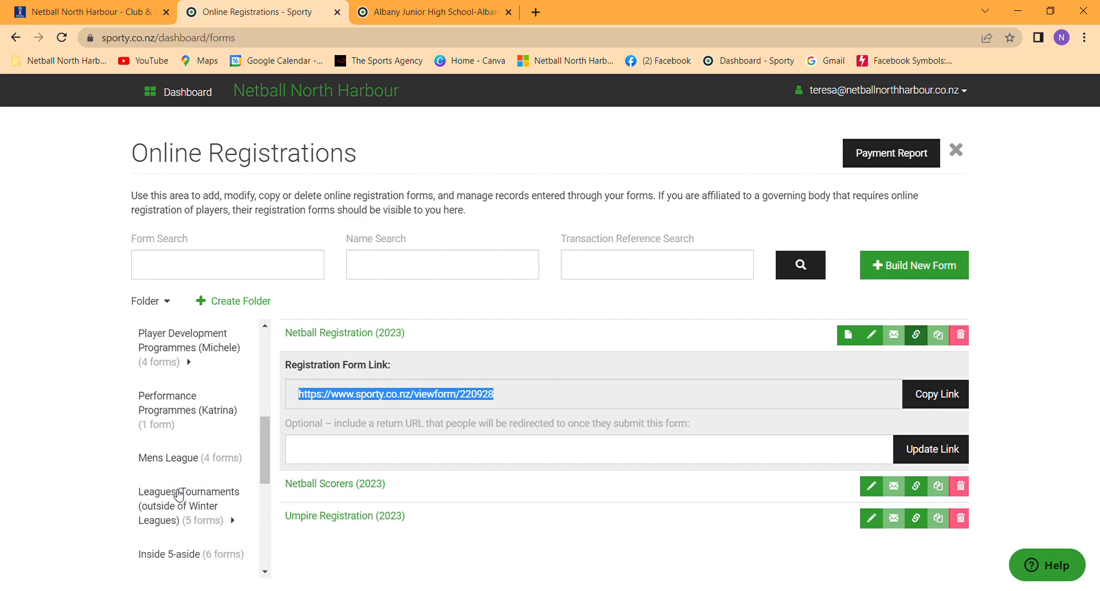
pyautogui.scroll(-5, 179, 495)
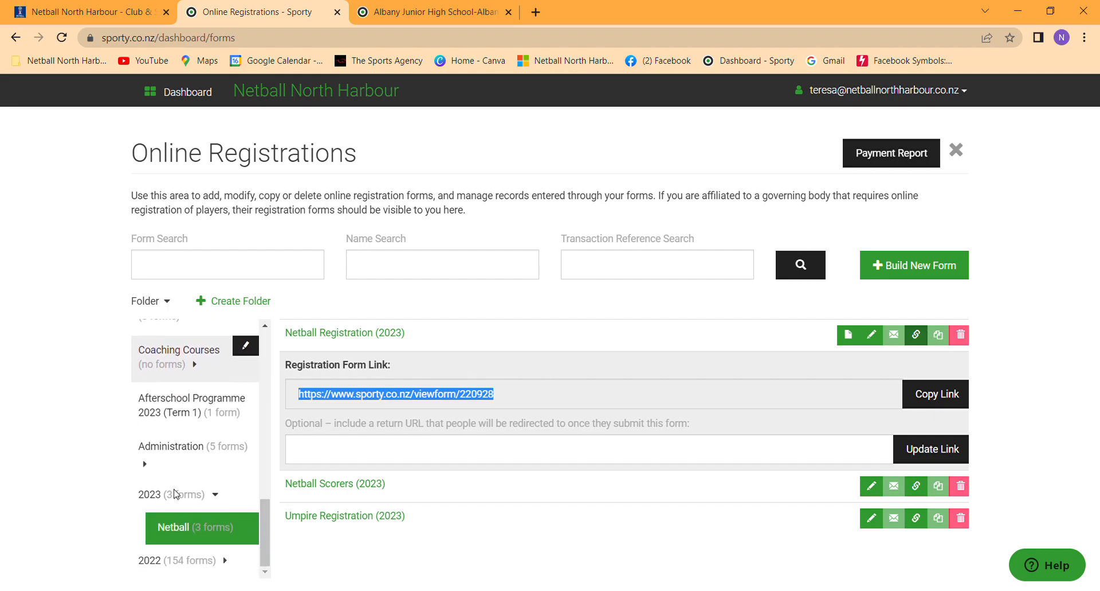
pyautogui.click(158, 565)
pyautogui.scroll(-2, 160, 562)
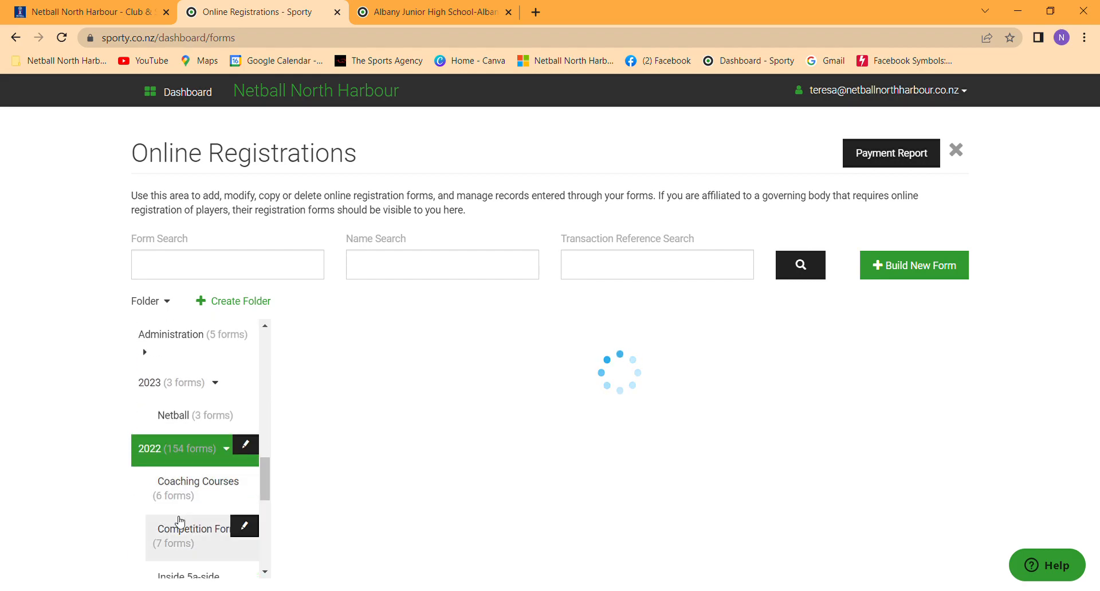
pyautogui.scroll(-5, 179, 521)
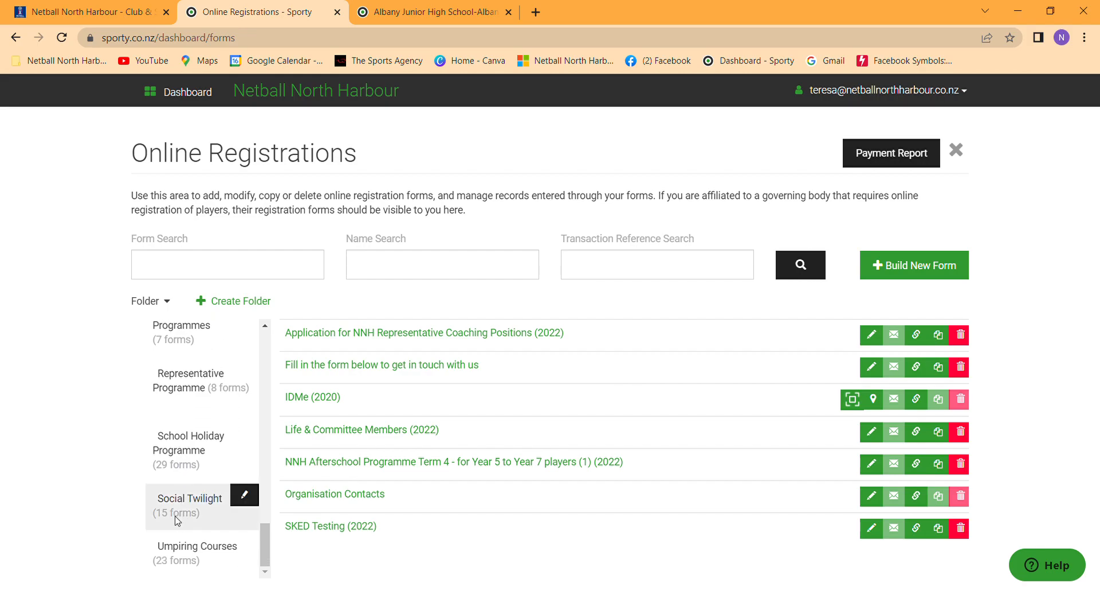
pyautogui.scroll(4, 214, 479)
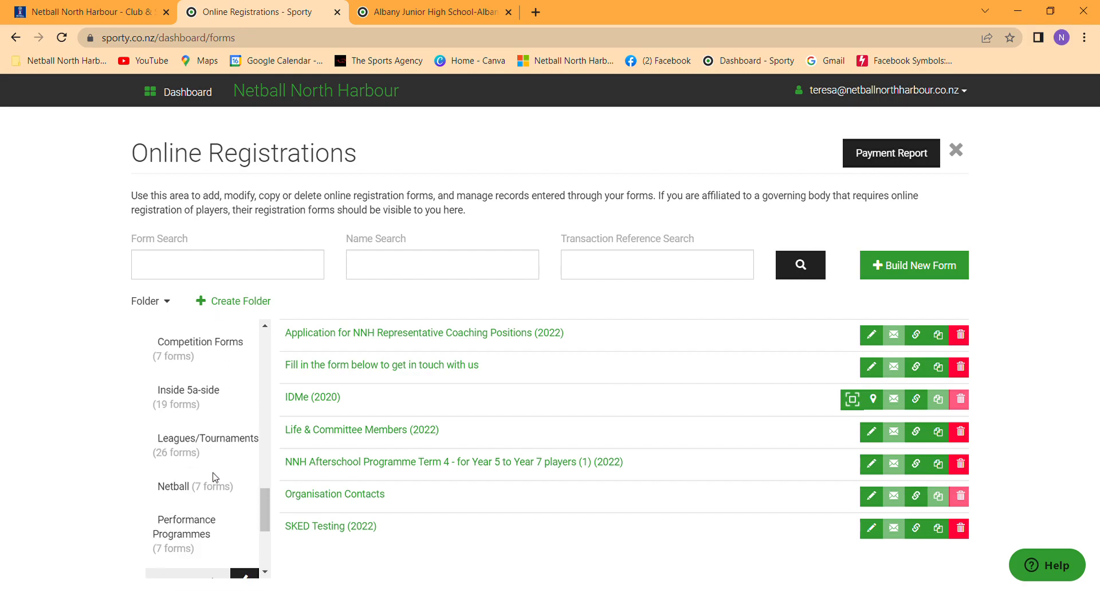
pyautogui.click(185, 485)
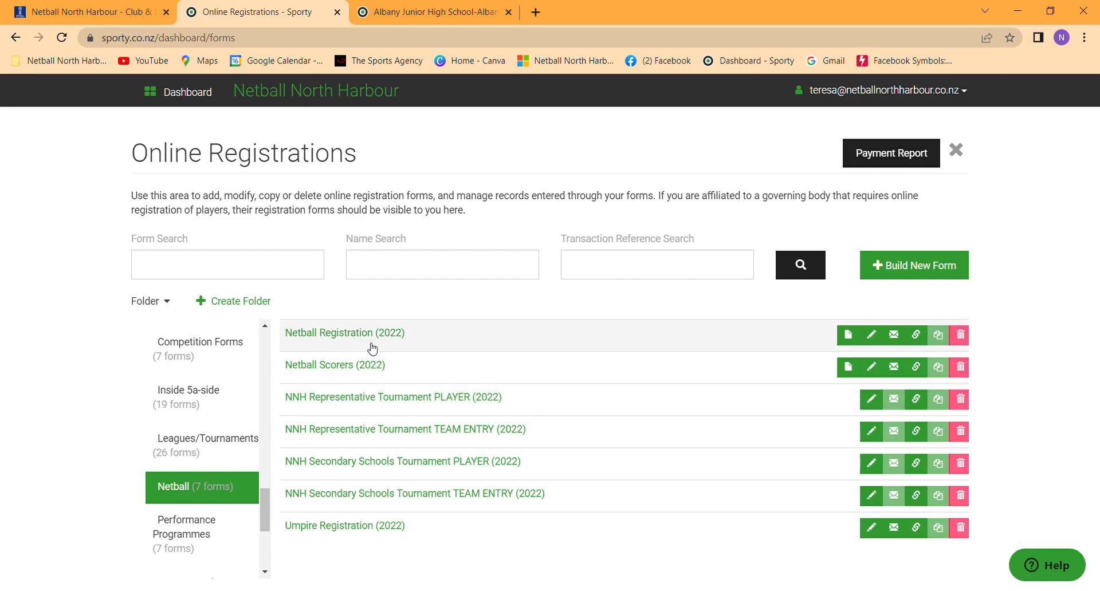
# Review the re-register invitation email for Netball Registration (2022), untick excluding people who have already re-registered, and cancel without sending
pyautogui.click(899, 339)
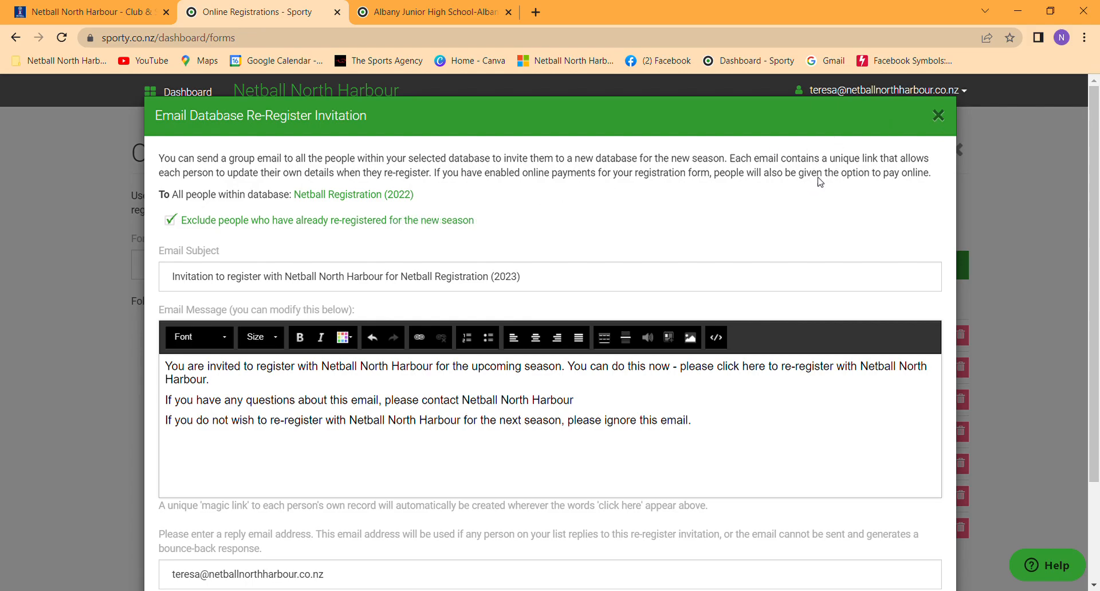
pyautogui.click(939, 117)
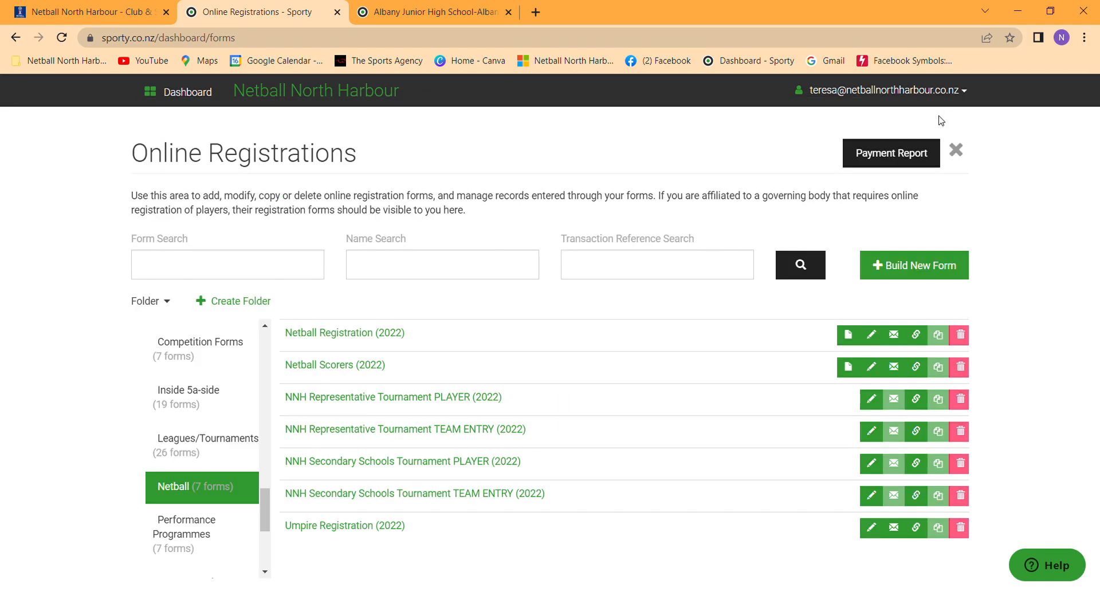
pyautogui.click(894, 336)
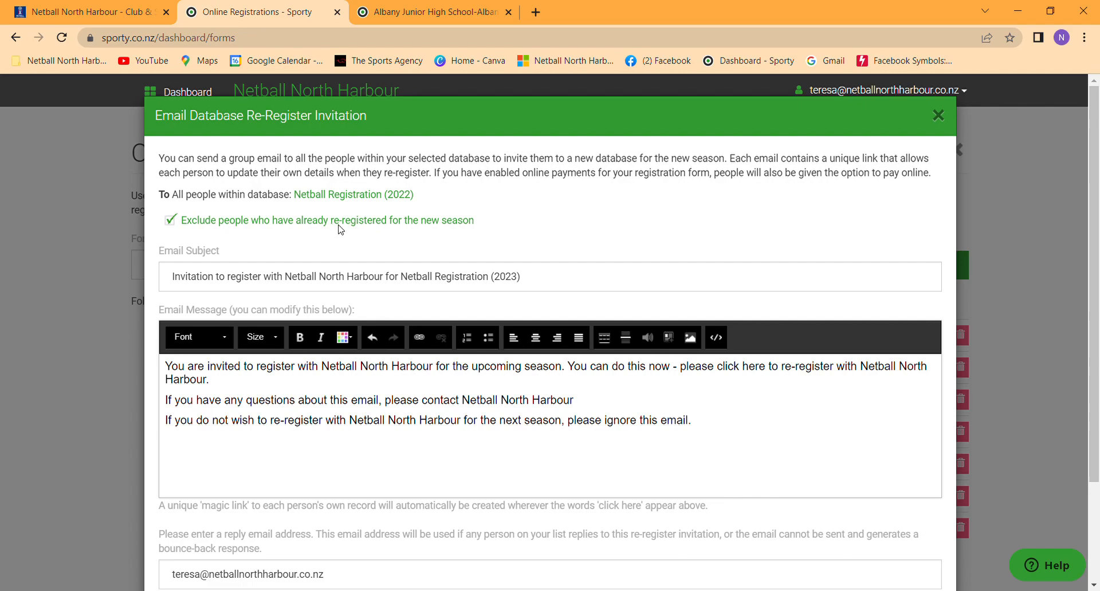
pyautogui.click(172, 222)
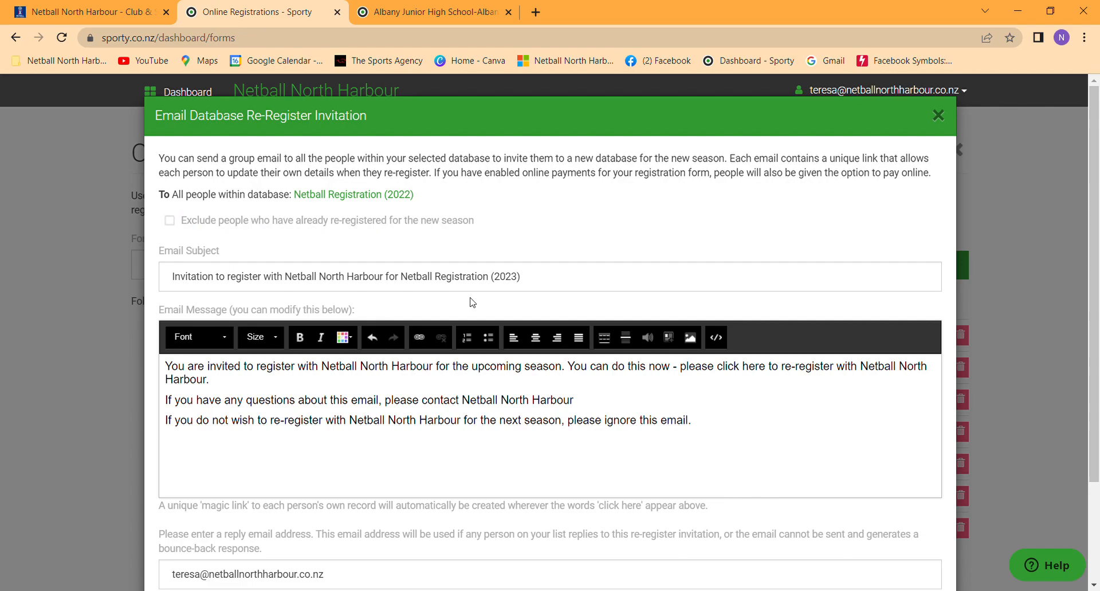
pyautogui.scroll(-1, 317, 448)
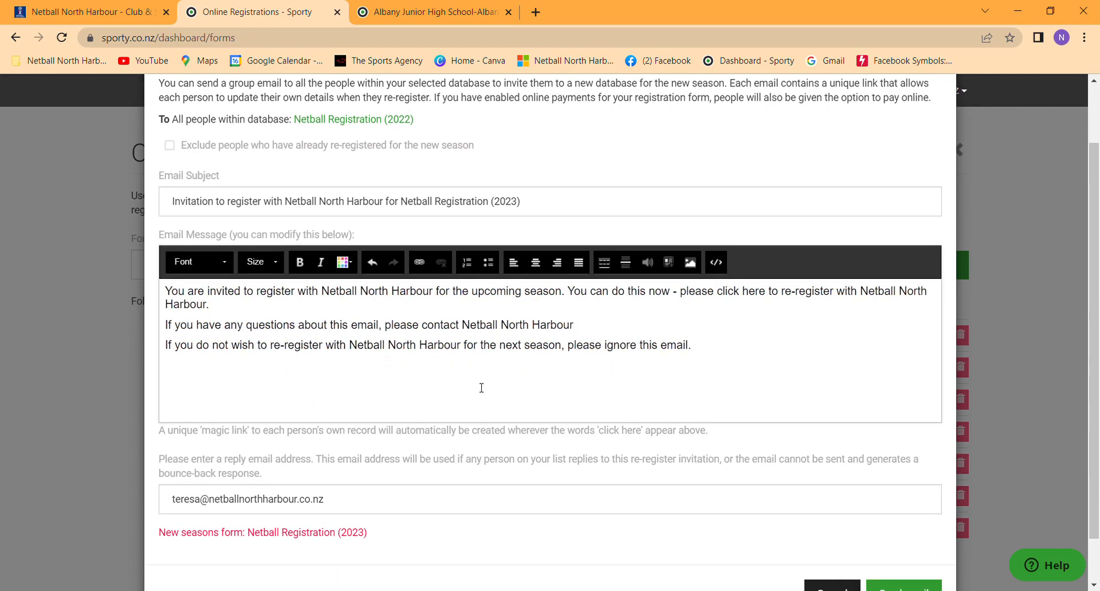
pyautogui.scroll(-1, 395, 455)
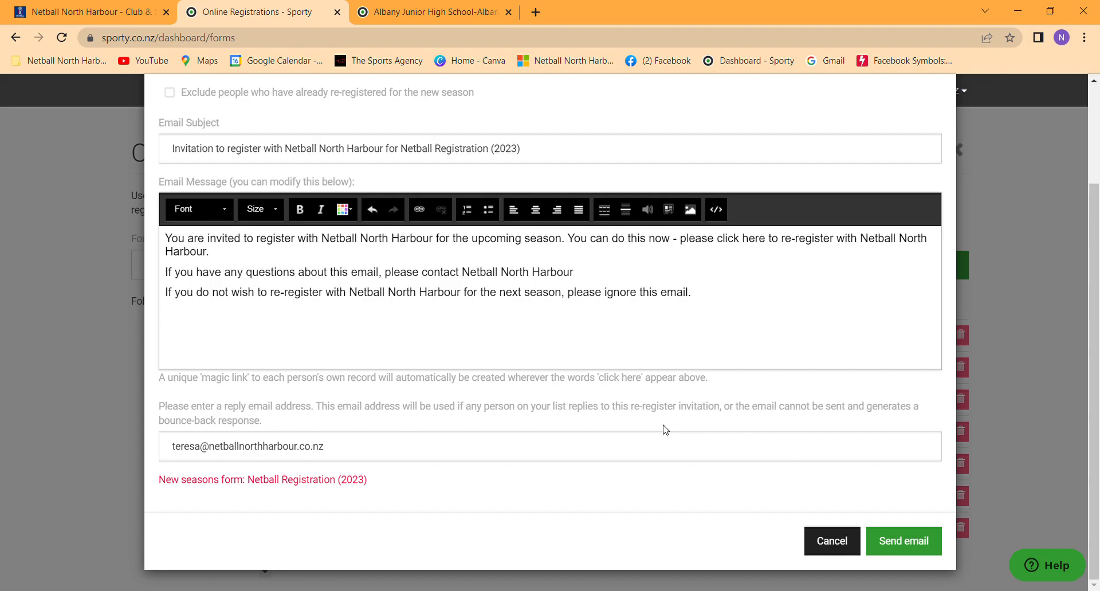
pyautogui.click(848, 550)
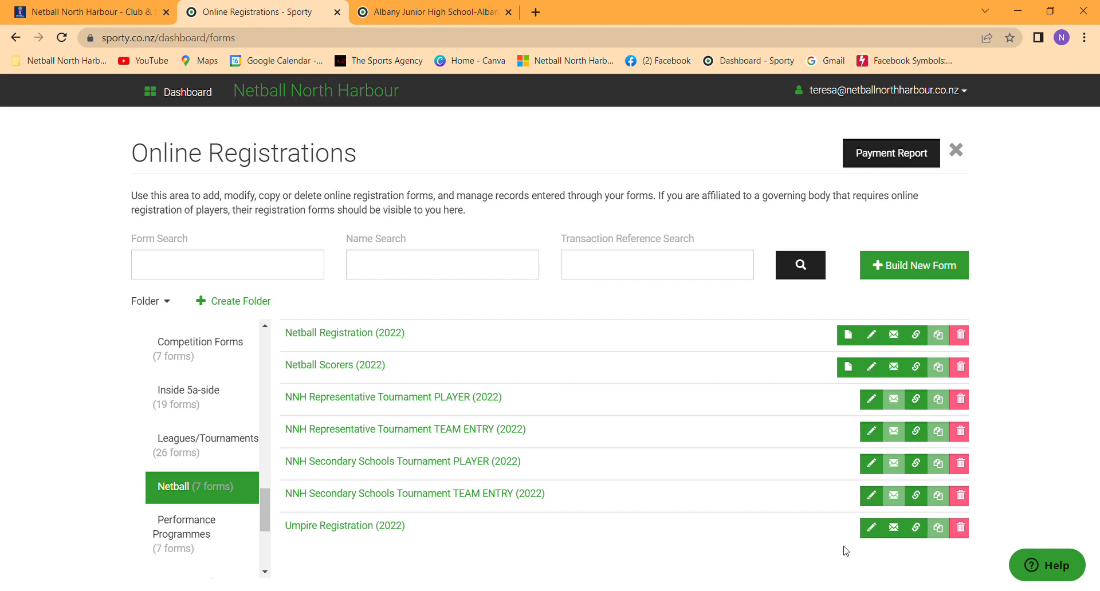
# Open the Netball Registration (2022) form for editing and examine its Participant Details and personal information questions
pyautogui.click(880, 340)
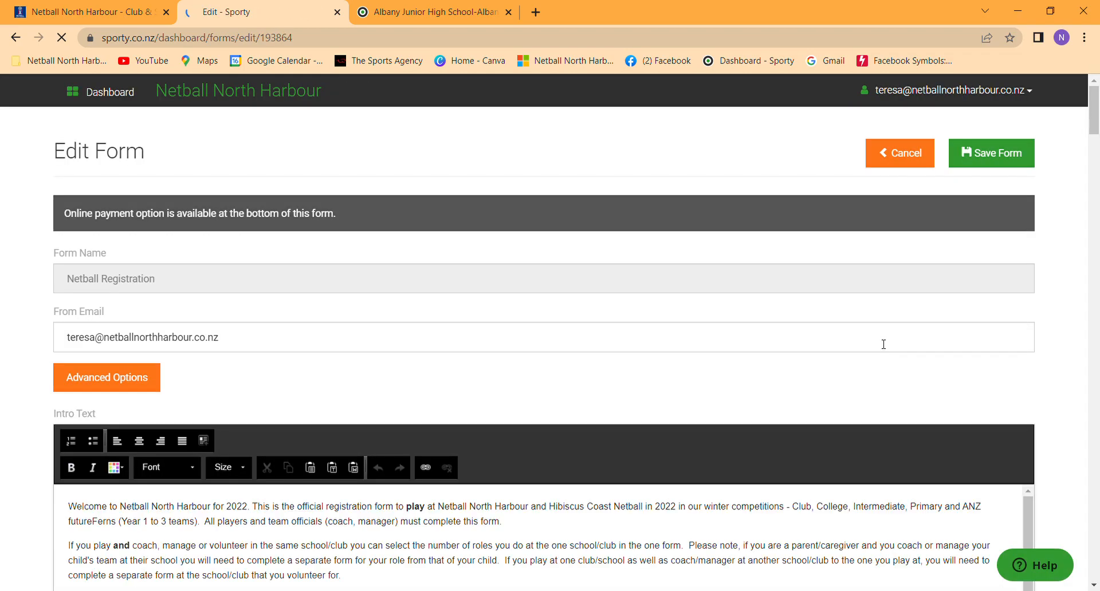
pyautogui.scroll(-9, 331, 437)
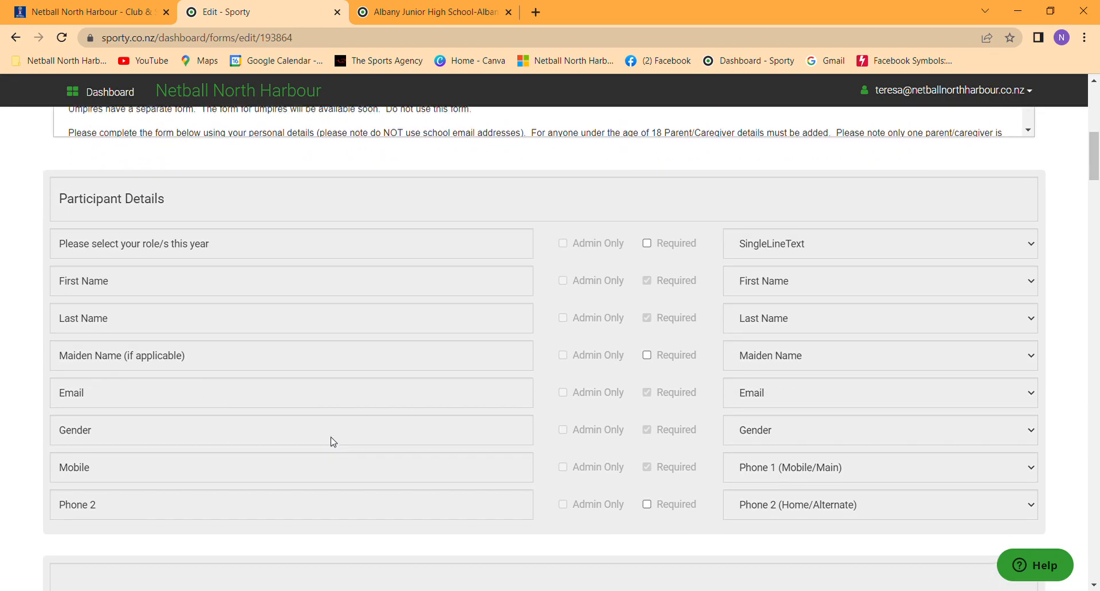
pyautogui.scroll(-5, 332, 441)
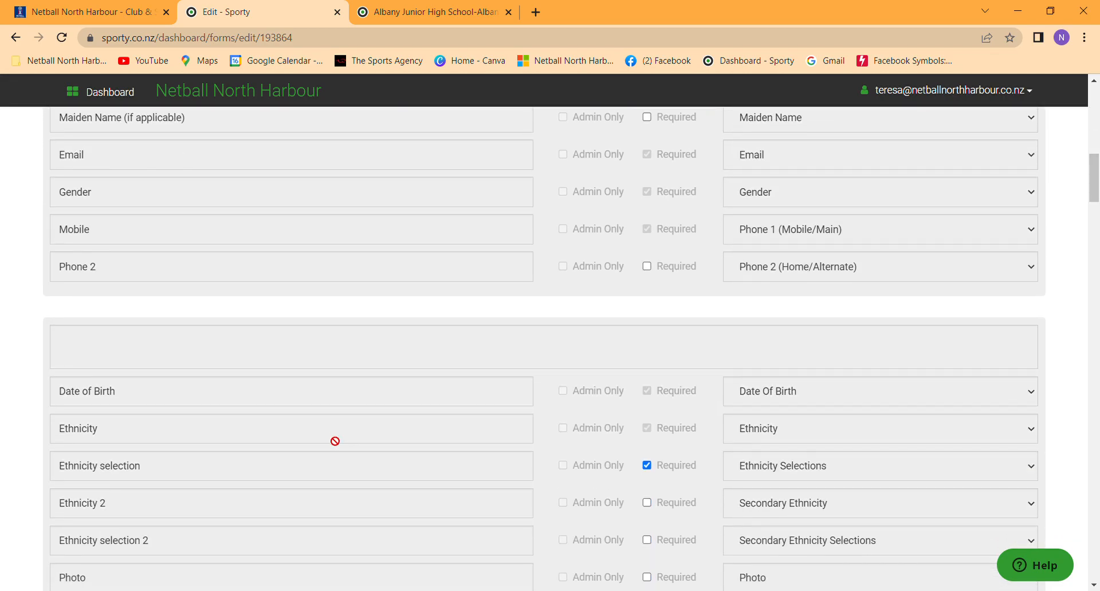
pyautogui.scroll(5, 335, 441)
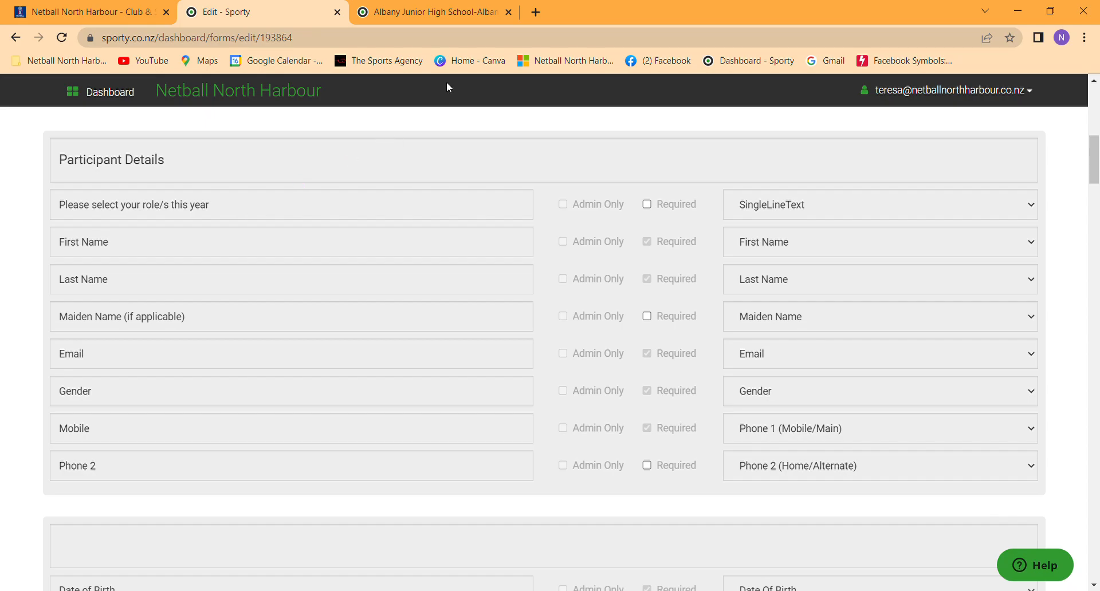
# Switch to the Albany Junior High School registration form and select Player and Coach as this year's roles
pyautogui.click(403, 15)
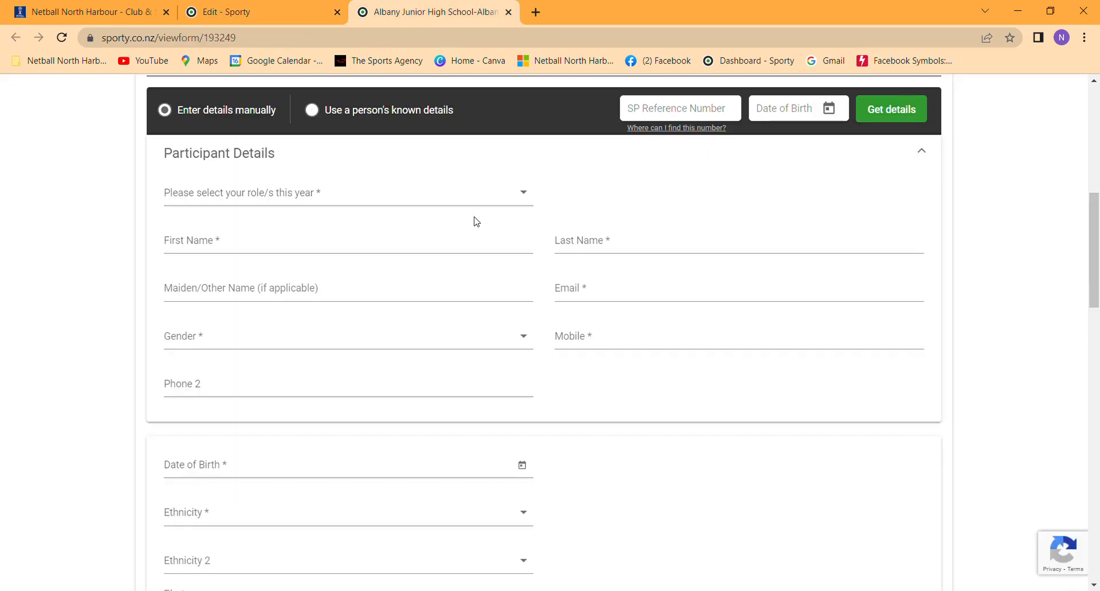
pyautogui.click(526, 195)
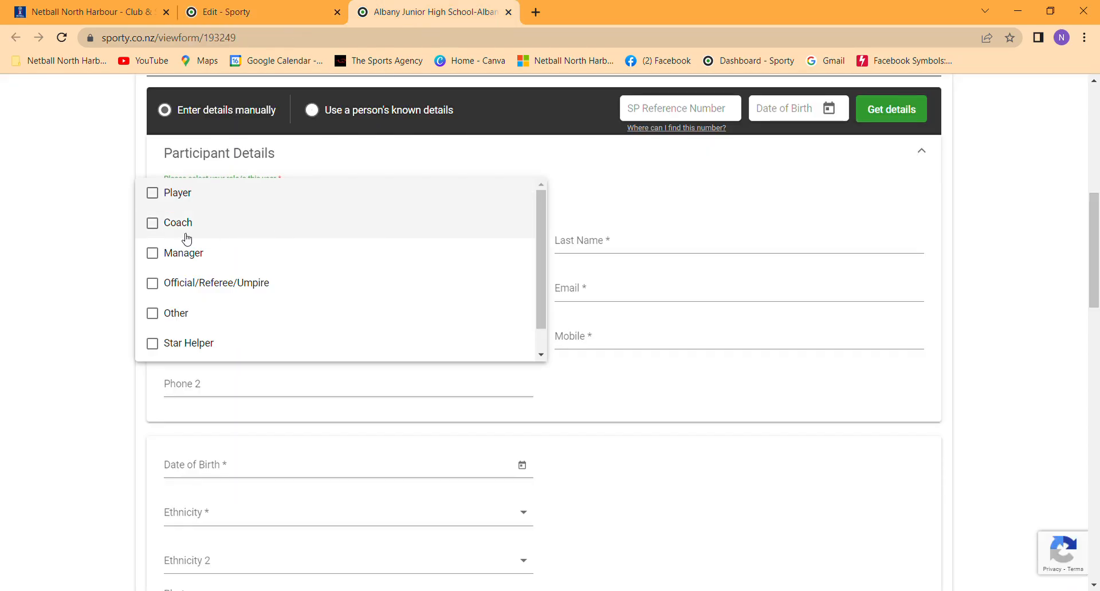
pyautogui.click(155, 228)
pyautogui.click(152, 193)
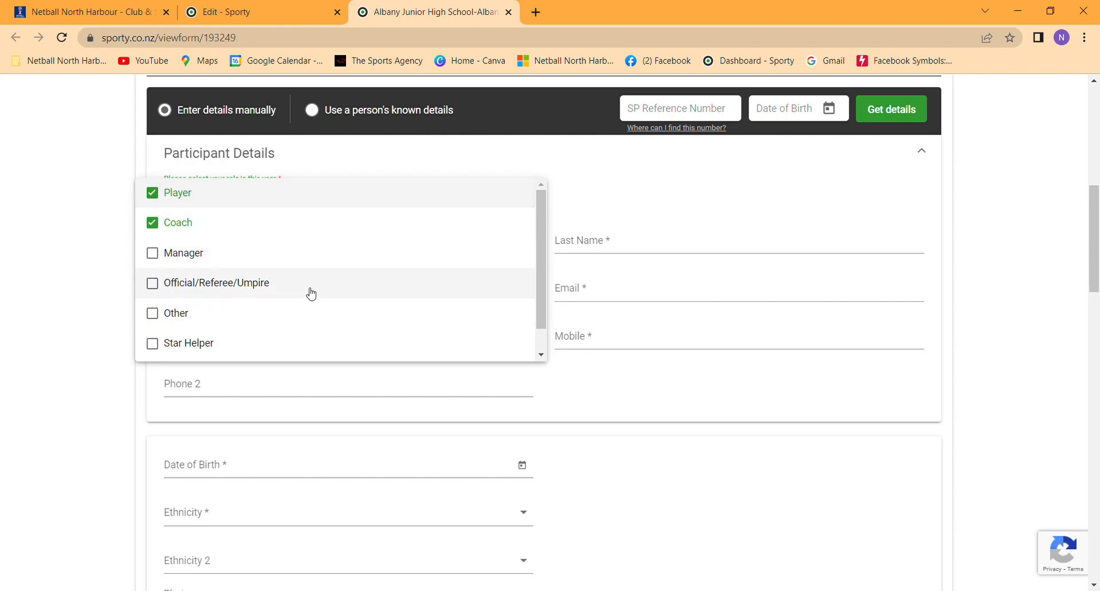
pyautogui.click(612, 208)
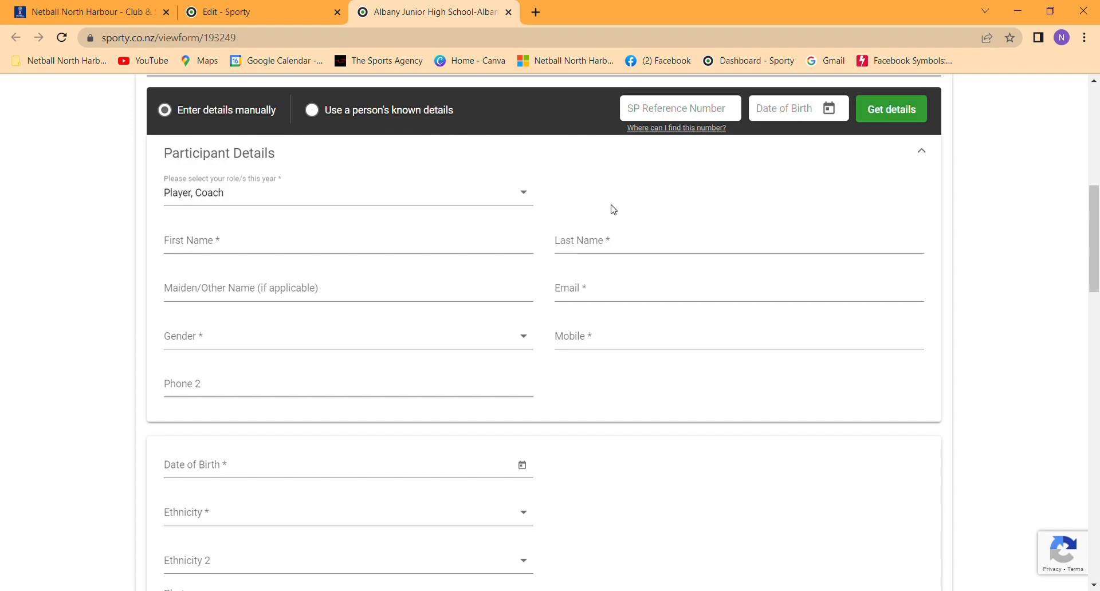
# Try the option to use a person's known details, return to manual entry, and review the Netball Registration (2023) introduction
pyautogui.click(318, 117)
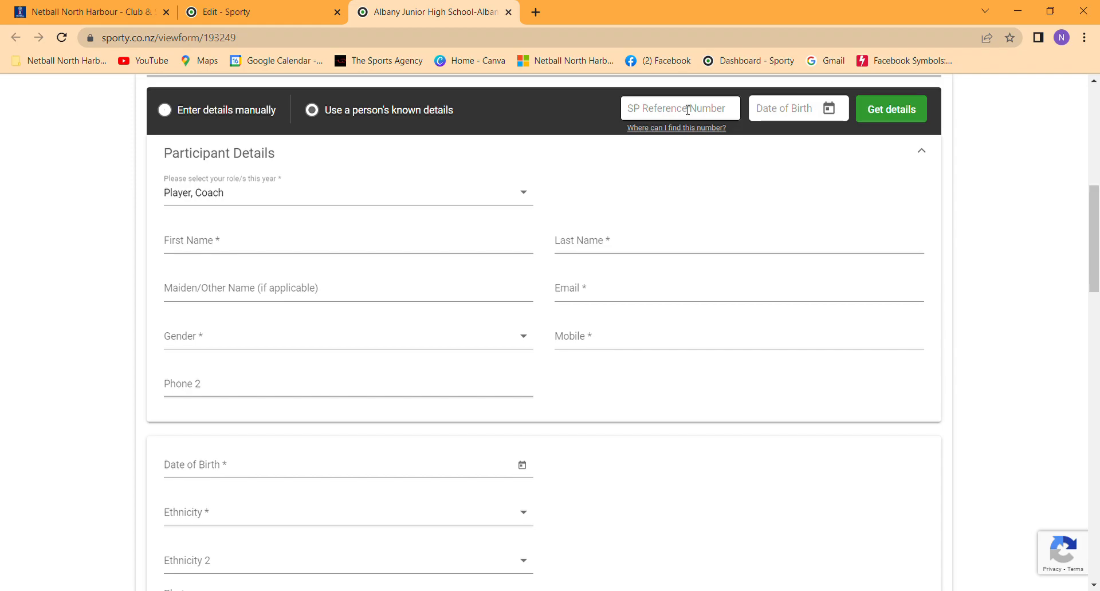
pyautogui.click(169, 114)
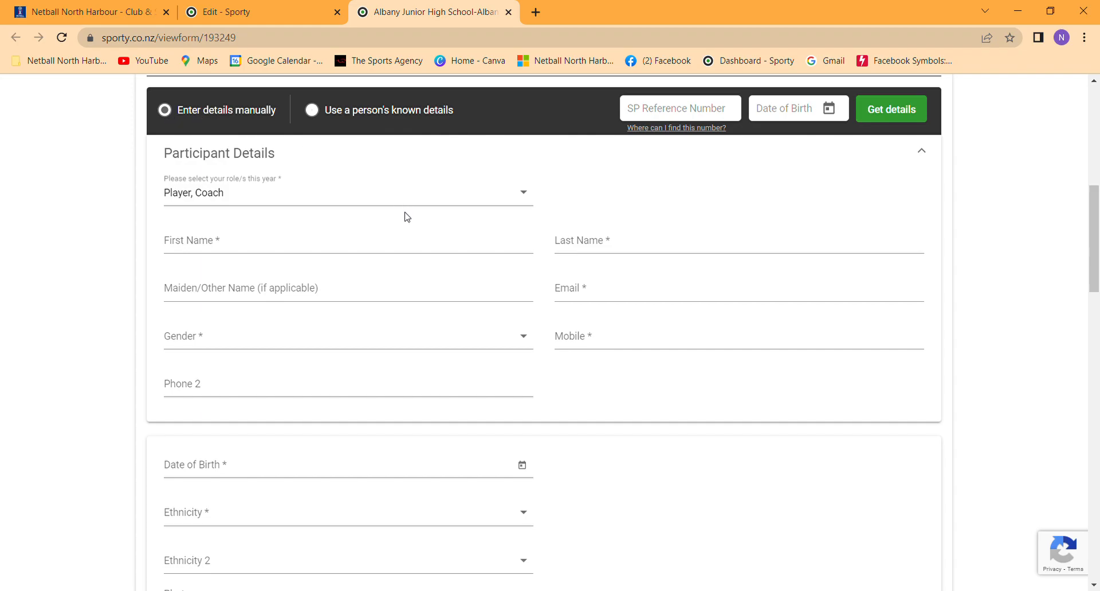
pyautogui.scroll(8, 453, 386)
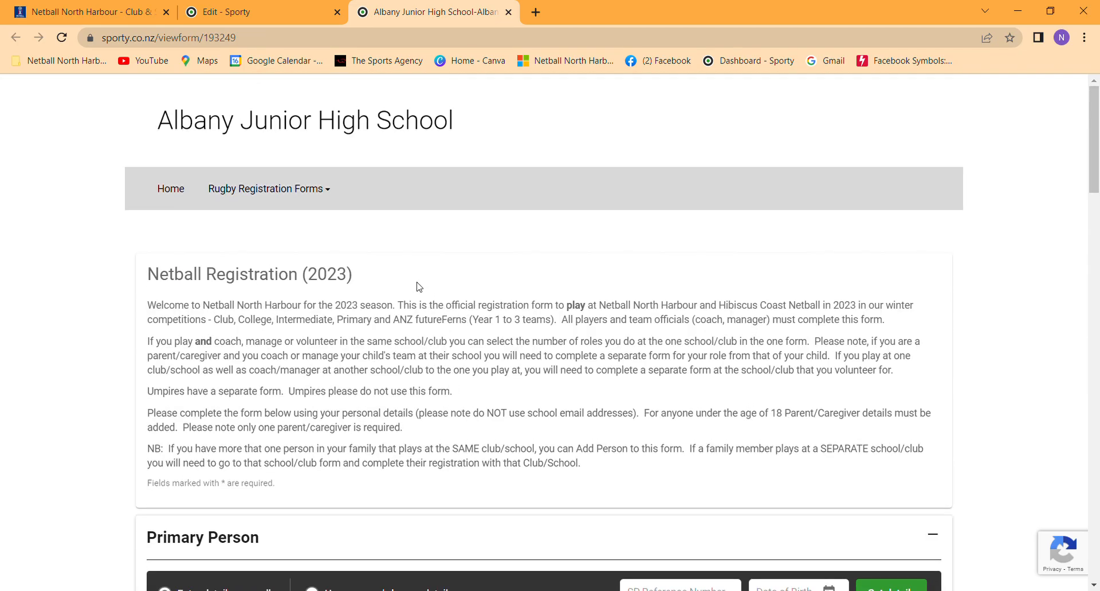
pyautogui.scroll(-4, 416, 360)
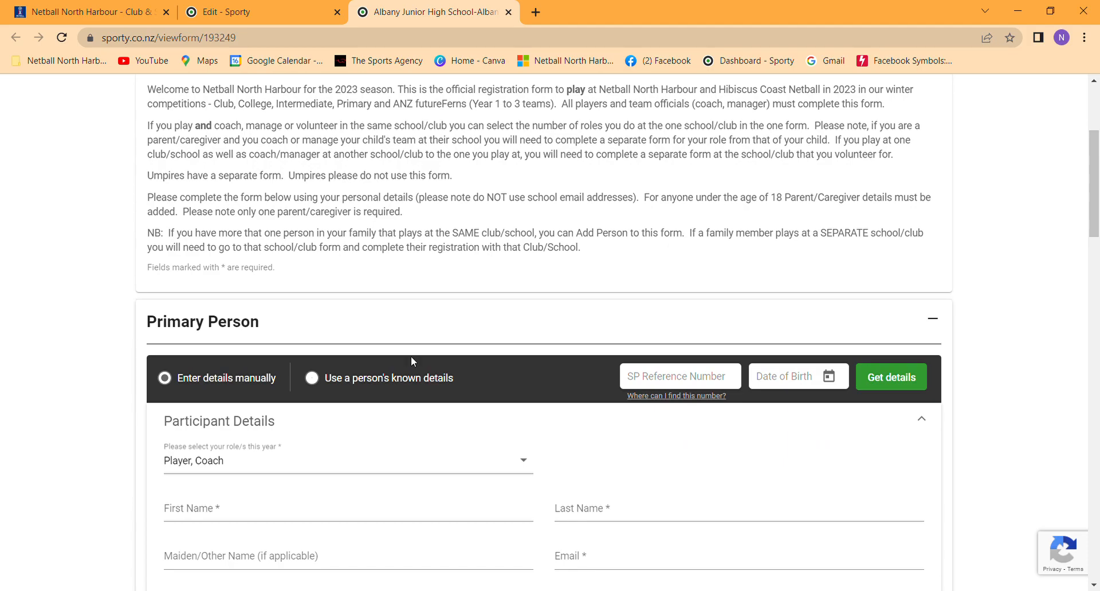
pyautogui.scroll(2, 416, 361)
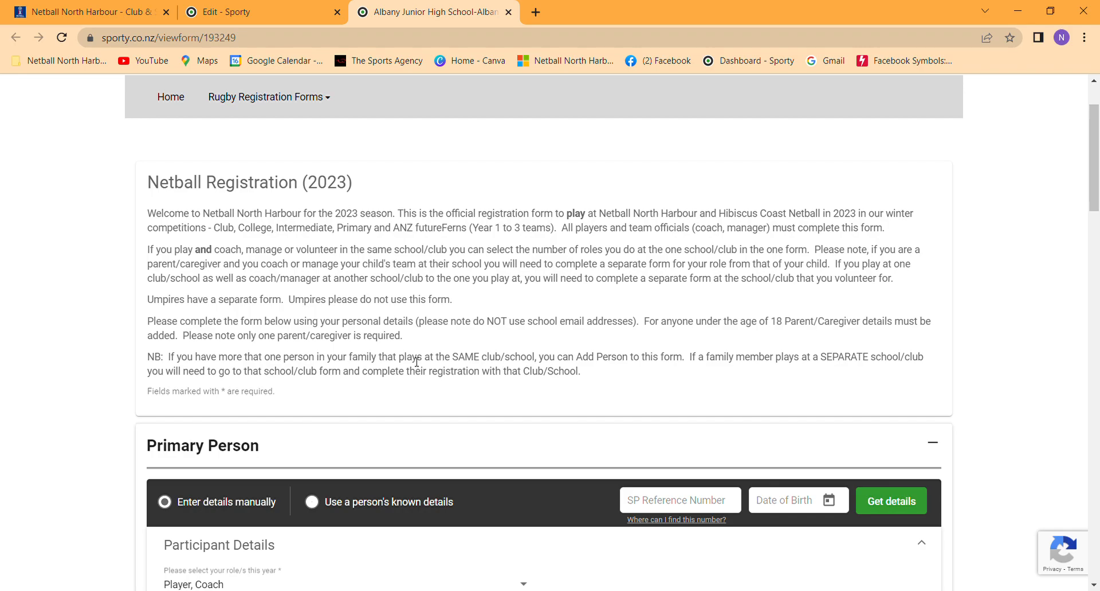
# Add an optional second person to the registration form and examine the participant details requested for them
pyautogui.scroll(-15, 416, 362)
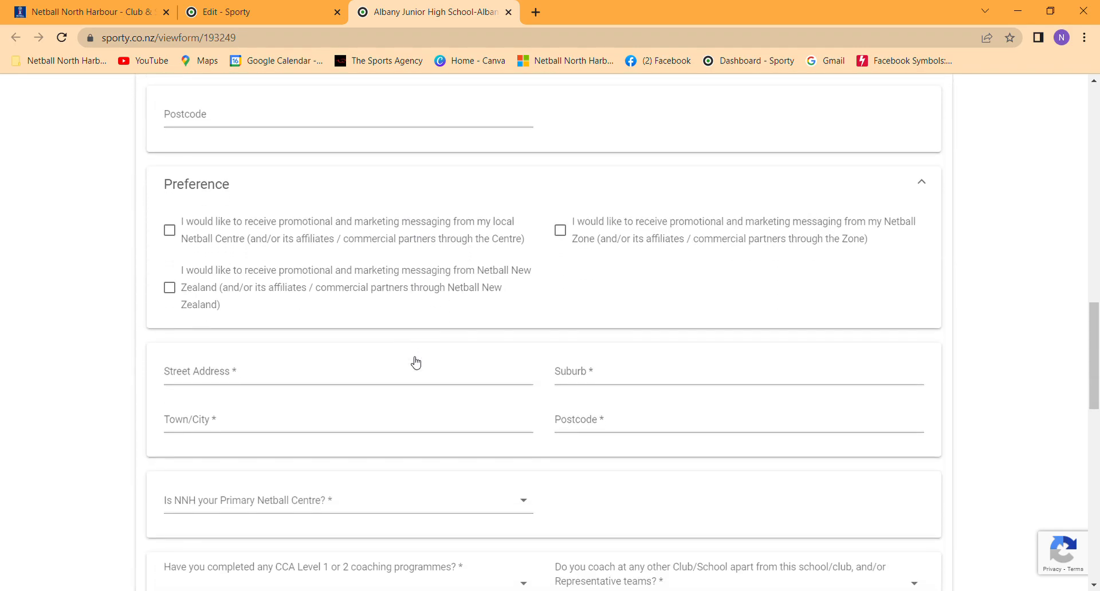
pyautogui.scroll(-5, 417, 362)
pyautogui.scroll(4, 416, 362)
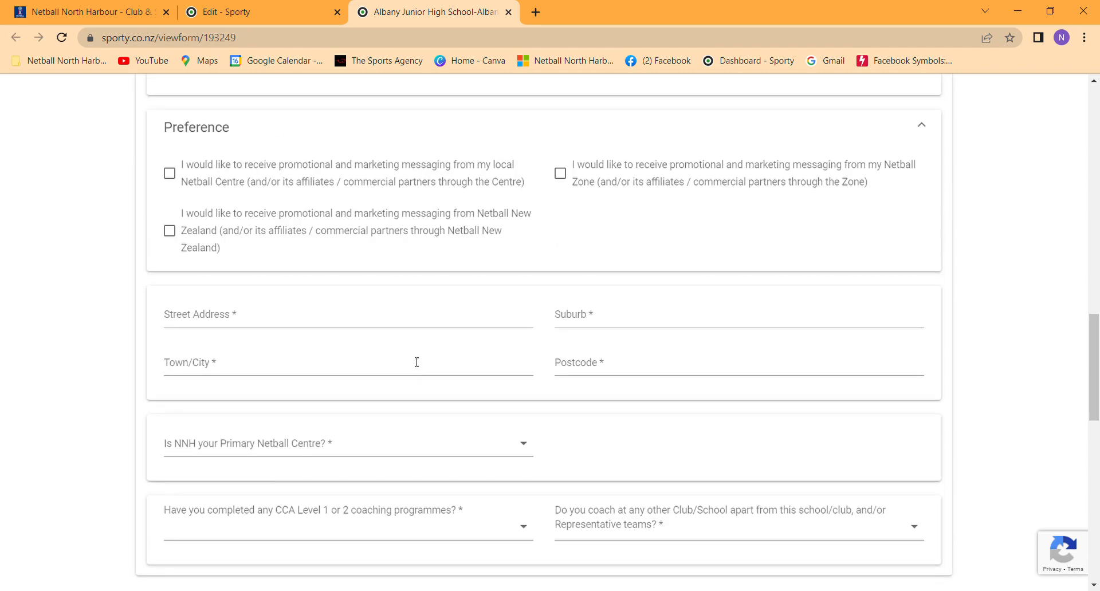
pyautogui.scroll(1, 417, 362)
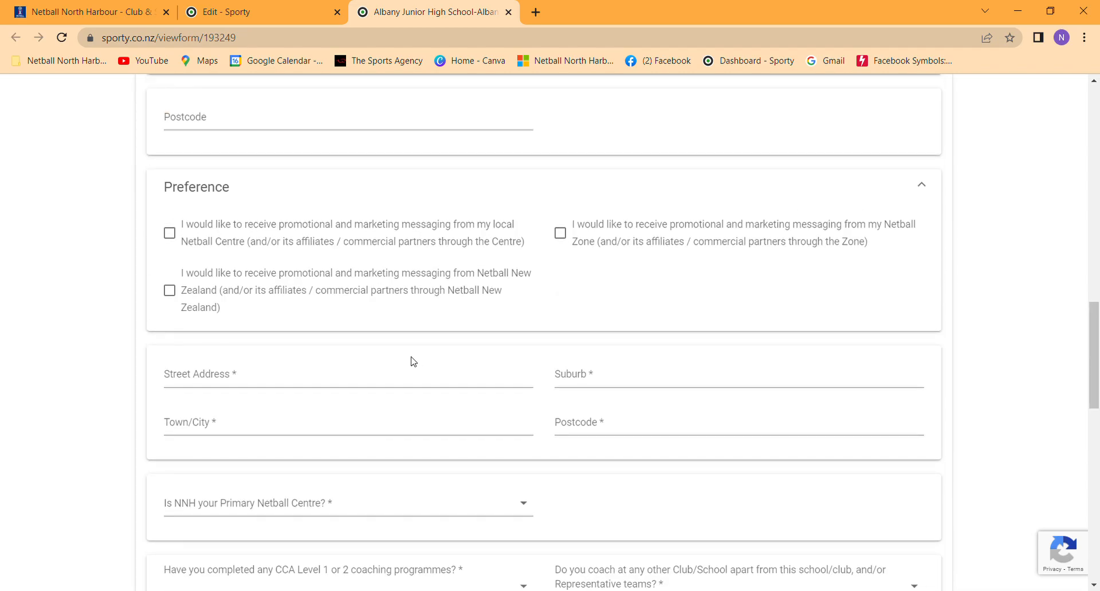
pyautogui.scroll(1, 414, 362)
pyautogui.scroll(-8, 414, 362)
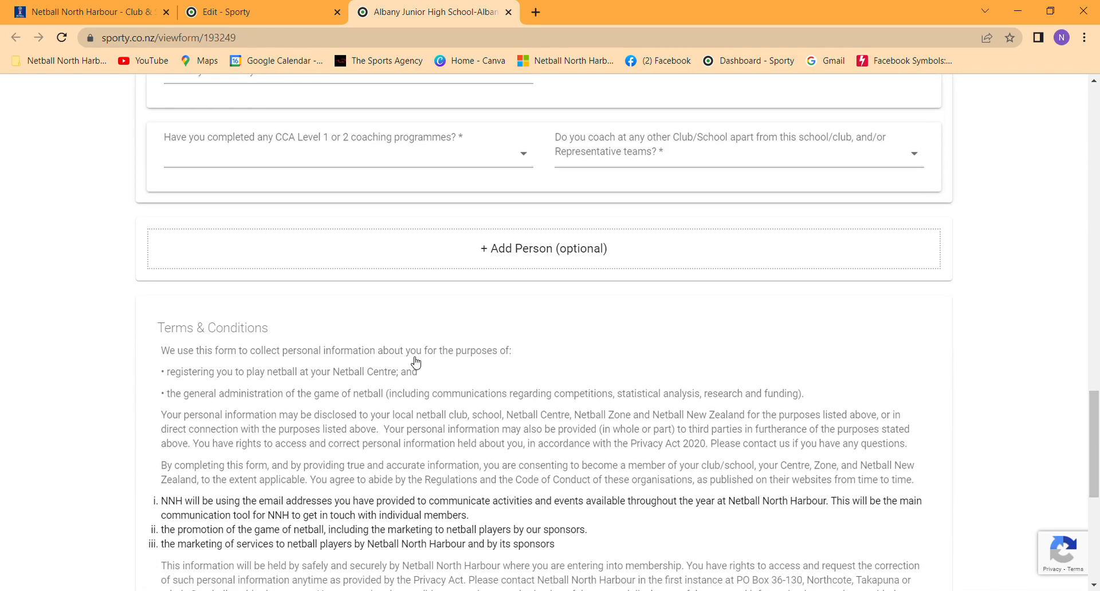
pyautogui.click(507, 253)
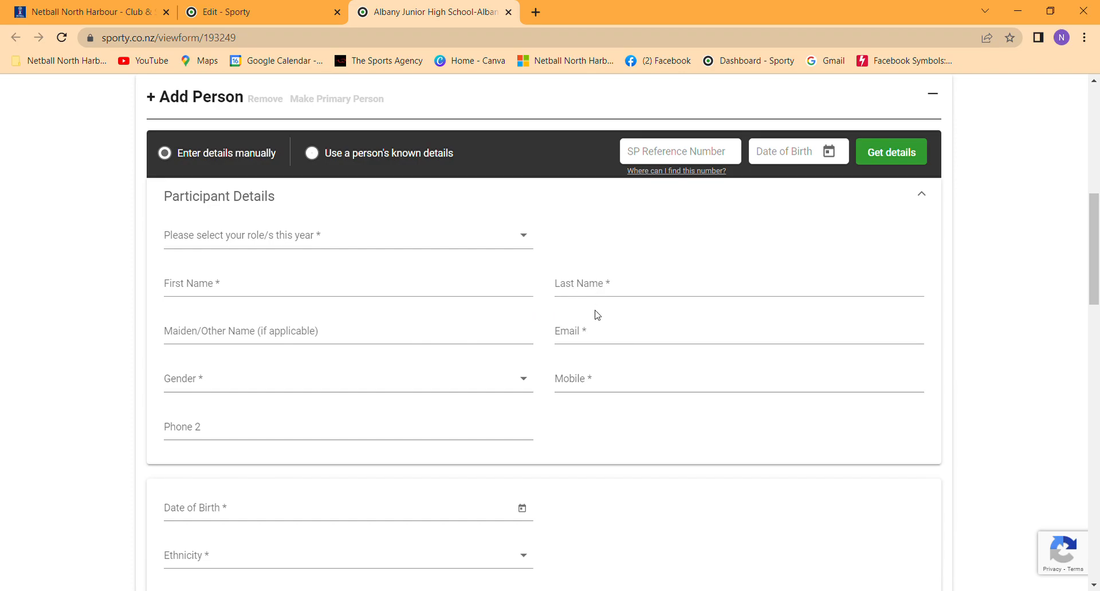
pyautogui.scroll(-3, 522, 411)
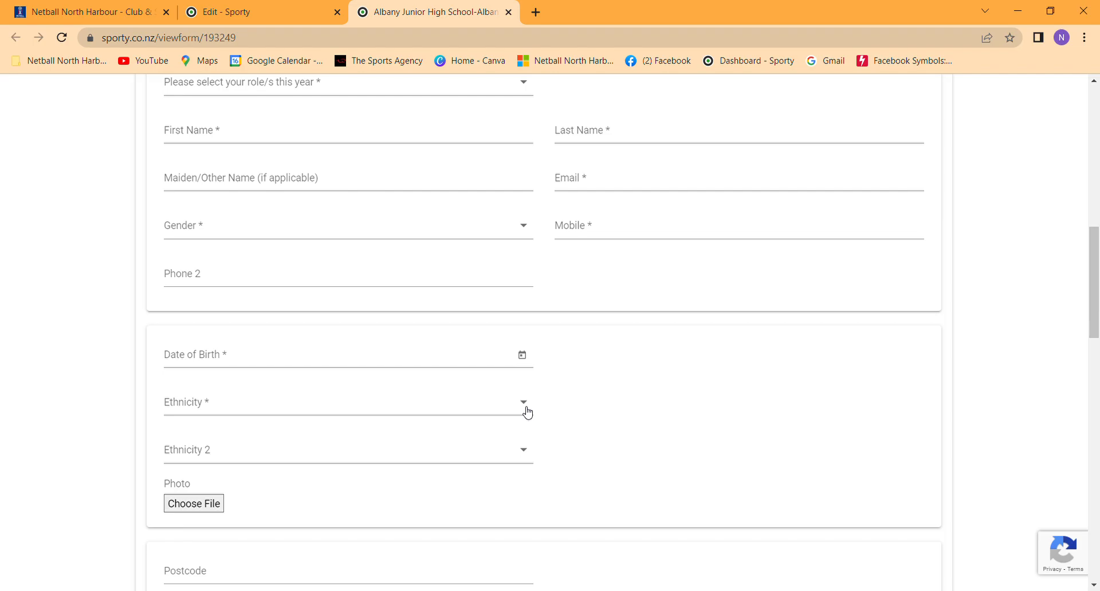
pyautogui.scroll(6, 526, 412)
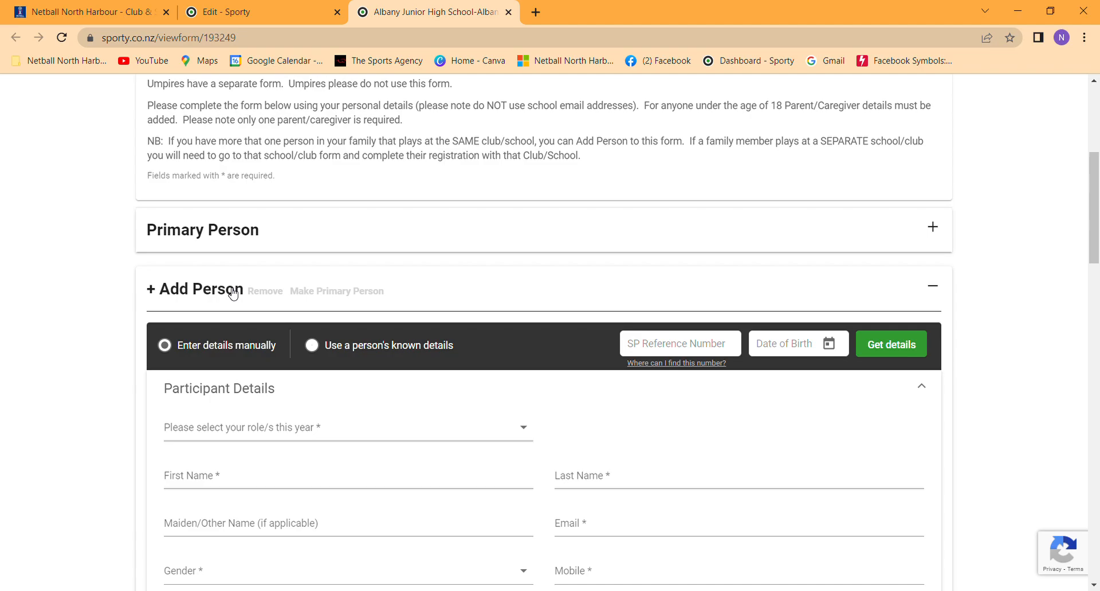
pyautogui.scroll(4, 246, 295)
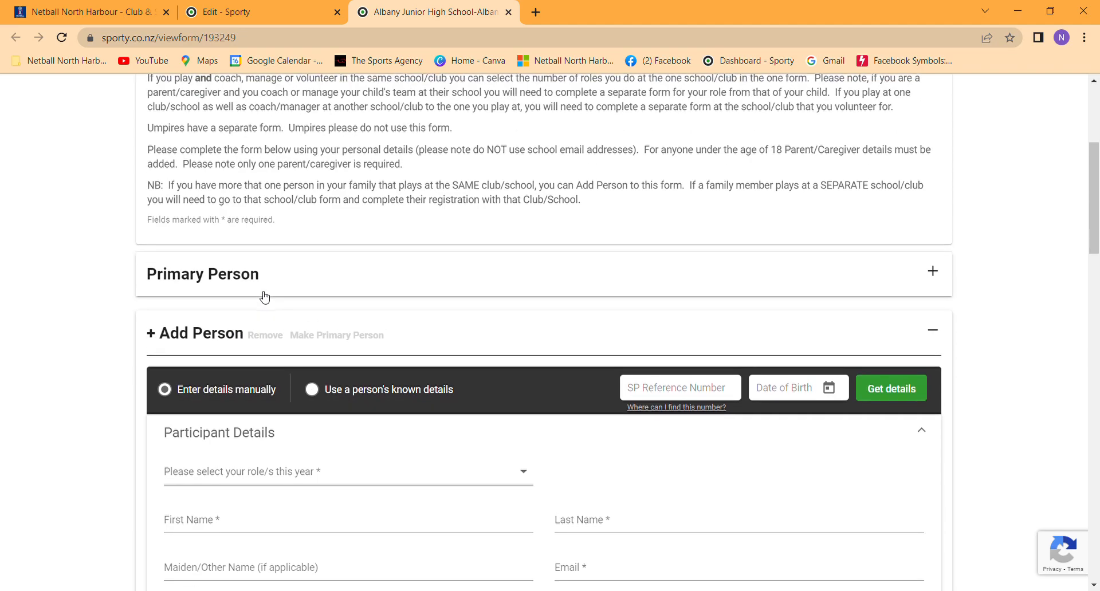
pyautogui.scroll(1, 367, 342)
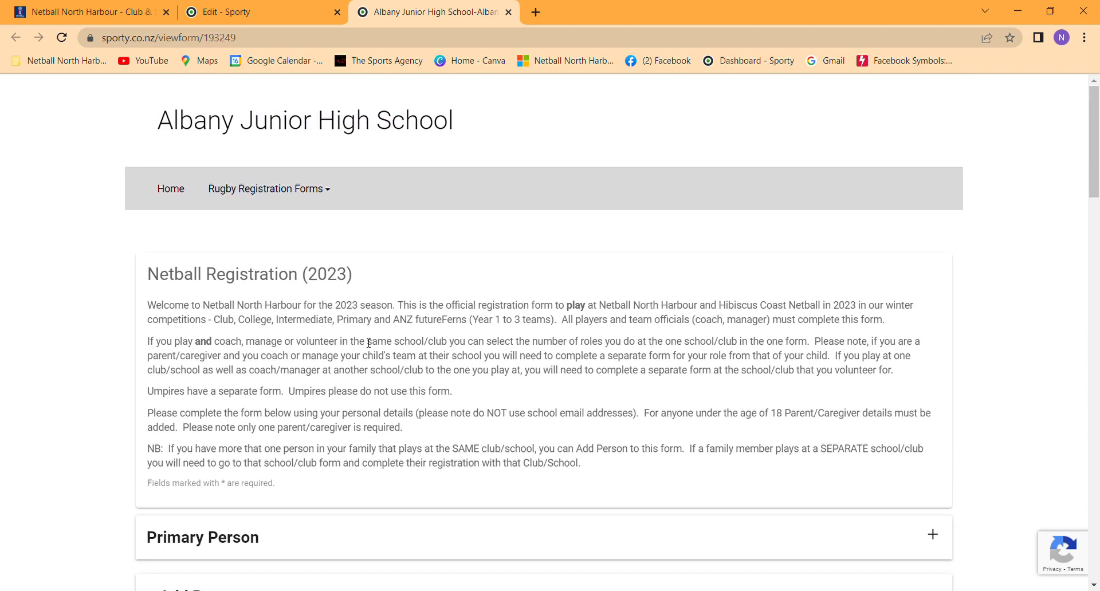
# Close the Albany Junior High School form and open the Registrations 2023 Process page on the Netball North Harbour website
pyautogui.click(508, 12)
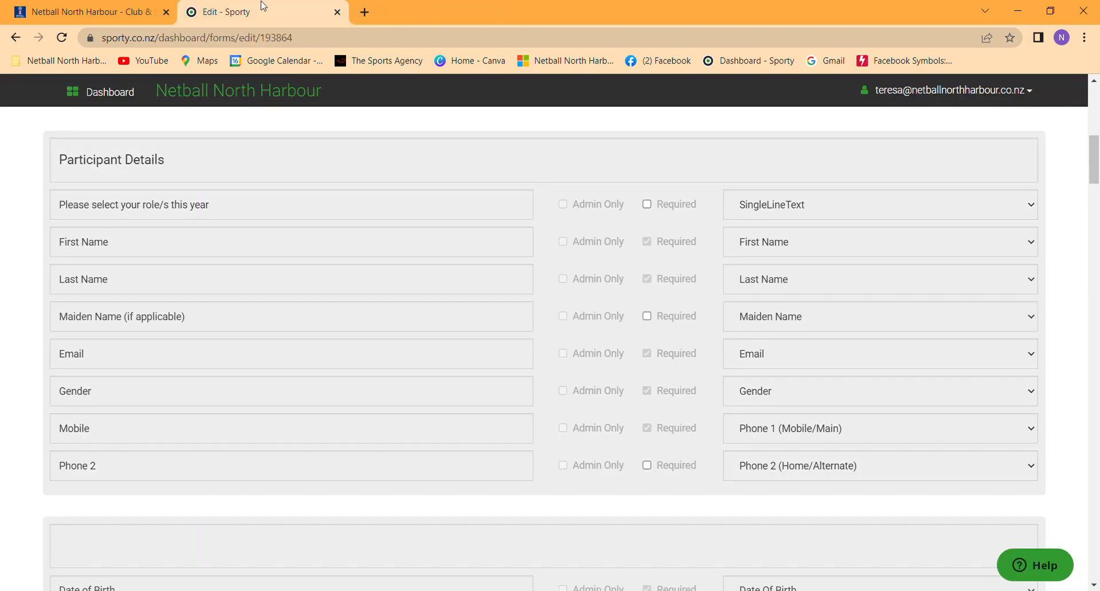
pyautogui.click(106, 13)
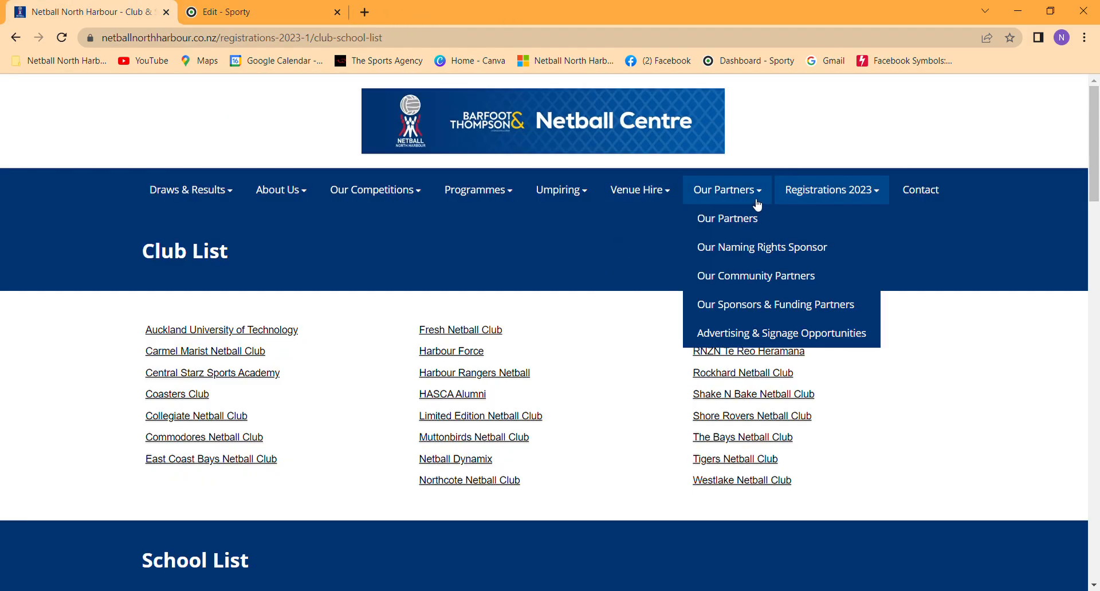
pyautogui.moveTo(819, 198)
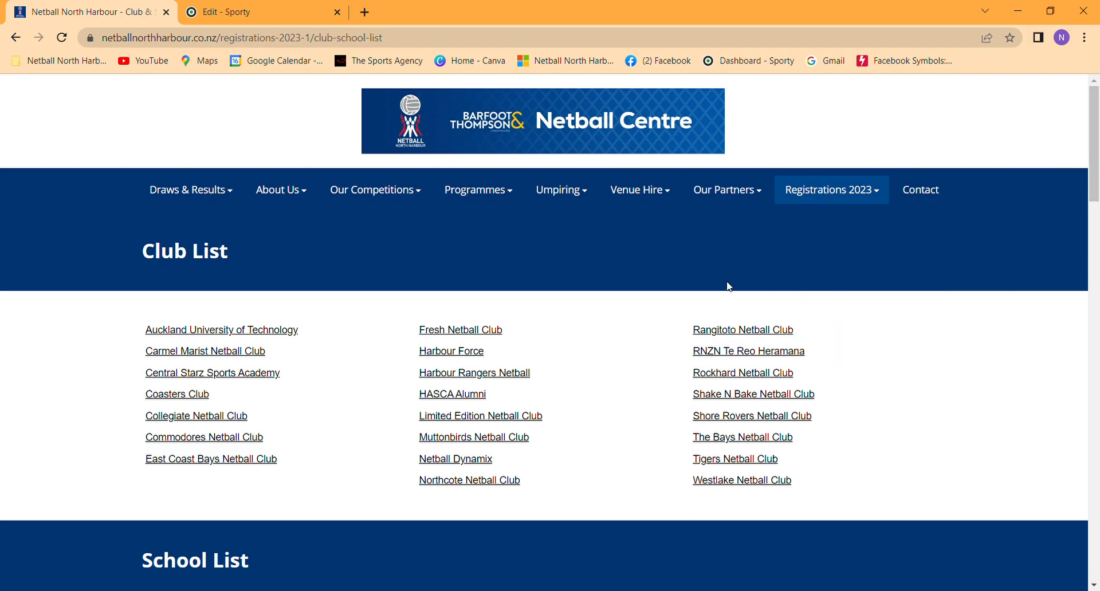
pyautogui.click(807, 219)
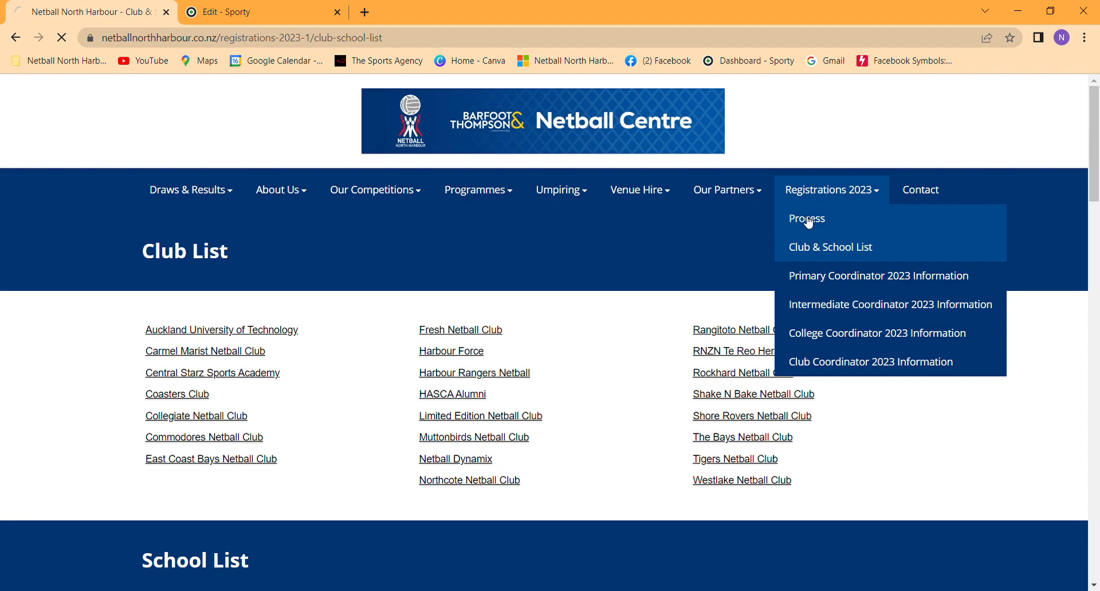